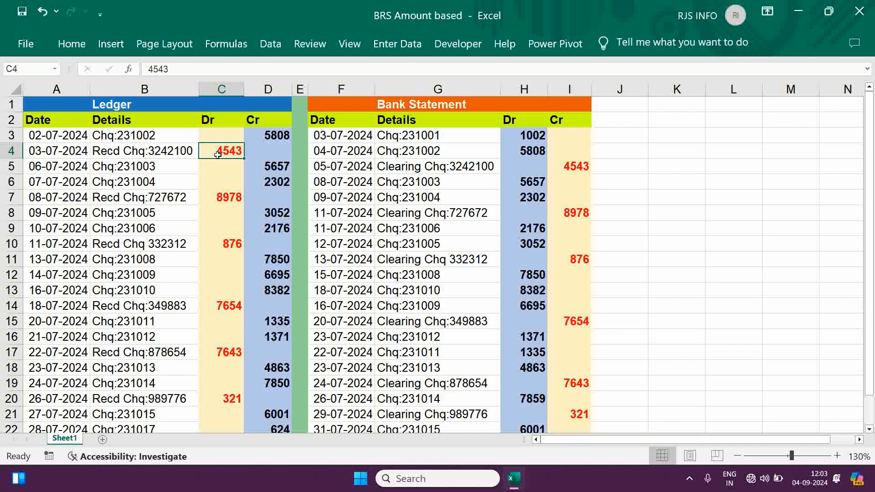
- Examine the ledger's Dr entries in column C down to the last row, and the bank statement's Cr column
{"action": "key", "text": "Down"}
{"action": "key", "text": "Down"}
{"action": "key", "text": "Down"}
{"action": "key", "text": "Down"}
{"action": "key", "text": "Down"}
{"action": "key", "text": "Down"}
{"action": "key", "text": "Down"}
{"action": "key", "text": "Down"}
{"action": "key", "text": "Down"}
{"action": "key", "text": "Down"}
{"action": "key", "text": "Down"}
{"action": "key", "text": "Down"}
{"action": "key", "text": "Down"}
{"action": "key", "text": "Down"}
{"action": "key", "text": "Down"}
{"action": "key", "text": "Down"}
{"action": "key", "text": "Down"}
{"action": "key", "text": "Down"}
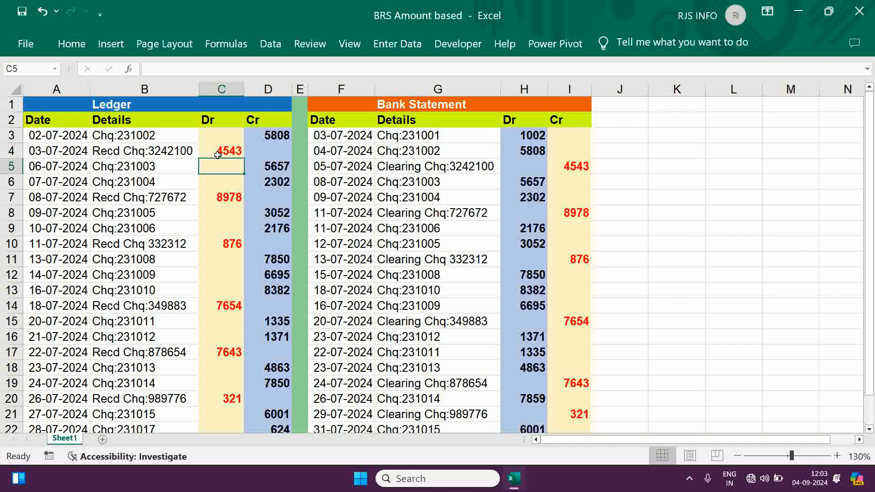
{"action": "key", "text": "Down"}
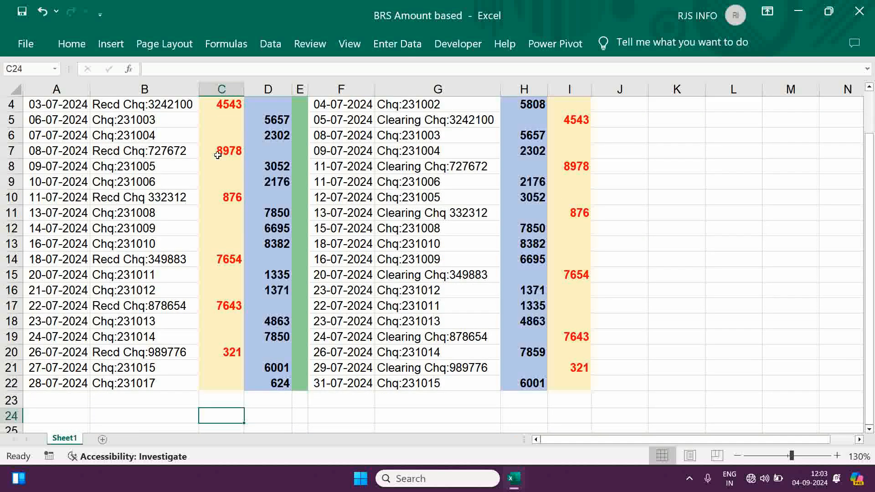
{"action": "key", "text": "Up"}
{"action": "key", "text": "Up"}
{"action": "key", "text": "Up"}
{"action": "key", "text": "Up"}
{"action": "key", "text": "Up"}
{"action": "key", "text": "Up"}
{"action": "key", "text": "Up"}
{"action": "key", "text": "Up"}
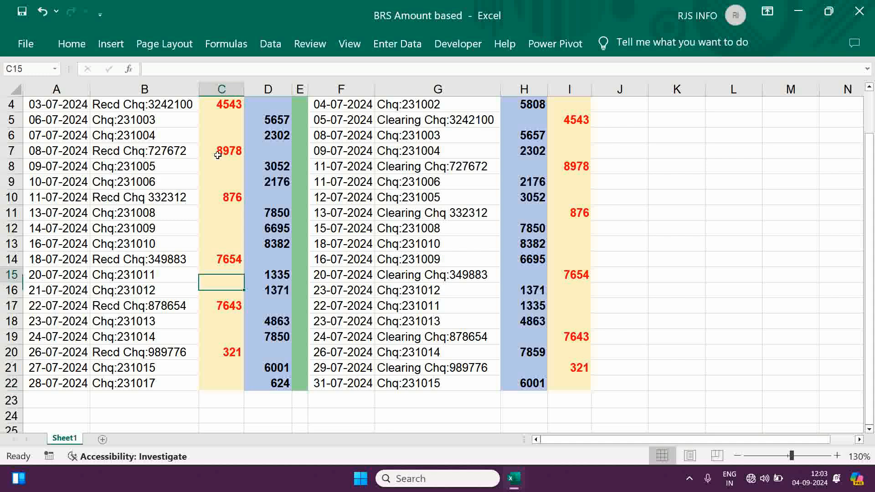
{"action": "key", "text": "Up"}
{"action": "key", "text": "Up"}
{"action": "key", "text": "Up"}
{"action": "key", "text": "Up"}
{"action": "key", "text": "Up"}
{"action": "key", "text": "Up"}
{"action": "key", "text": "Up"}
{"action": "key", "text": "Up"}
{"action": "key", "text": "Up"}
{"action": "key", "text": "Up"}
{"action": "key", "text": "Up"}
{"action": "key", "text": "Up"}
{"action": "key", "text": "Up"}
{"action": "key", "text": "Up"}
{"action": "key", "text": "Down"}
{"action": "key", "text": "Down"}
{"action": "key", "text": "Down"}
{"action": "key", "text": "Down"}
{"action": "key", "text": "Down"}
{"action": "key", "text": "Down"}
{"action": "key", "text": "Down"}
{"action": "key", "text": "Down"}
{"action": "key", "text": "Down"}
{"action": "key", "text": "Down"}
{"action": "key", "text": "Down"}
{"action": "key", "text": "Down"}
{"action": "key", "text": "Down"}
{"action": "key", "text": "Down"}
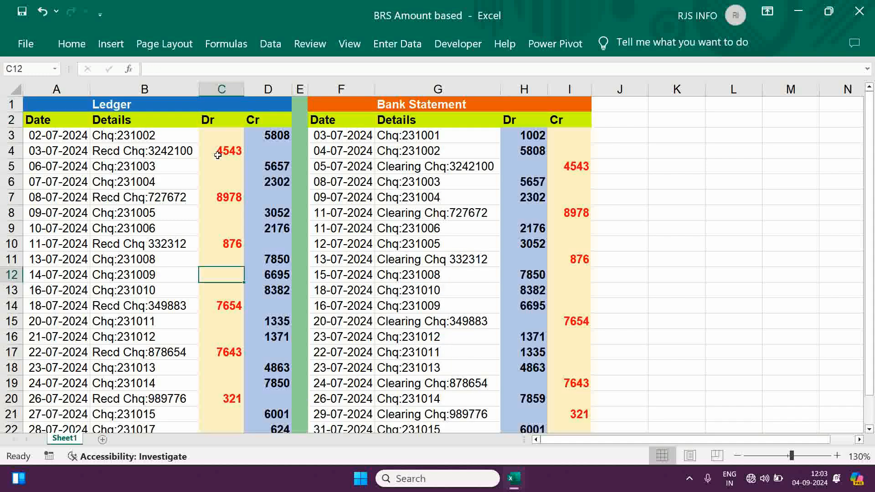
{"action": "key", "text": "Down"}
{"action": "key", "text": "Down"}
{"action": "key", "text": "Down"}
{"action": "key", "text": "Down"}
{"action": "key", "text": "Down"}
{"action": "key", "text": "Down"}
{"action": "key", "text": "Down"}
{"action": "key", "text": "Down"}
{"action": "key", "text": "Down"}
{"action": "key", "text": "Up"}
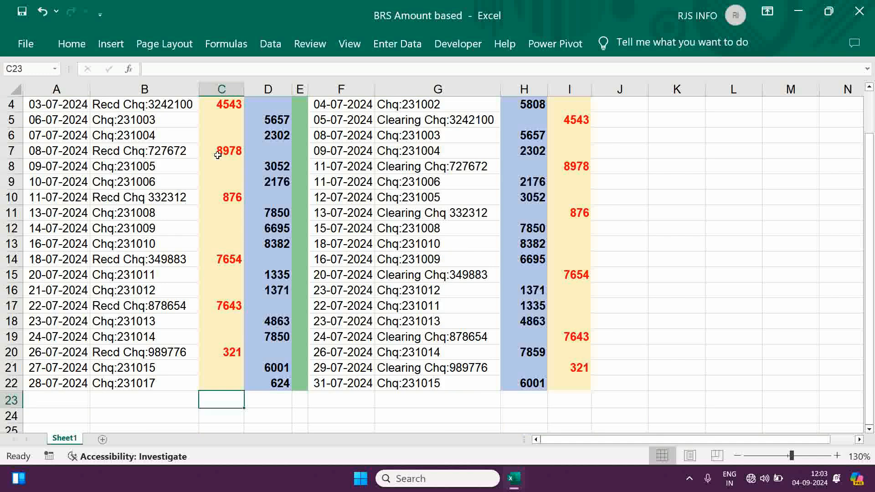
{"action": "key", "text": "Up"}
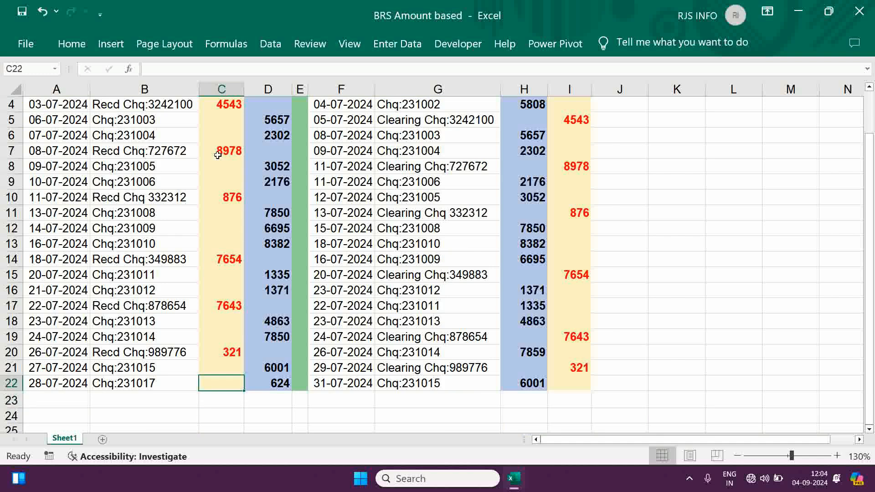
{"action": "key", "text": "Down"}
{"action": "key", "text": "Right"}
{"action": "key", "text": "Right"}
{"action": "key", "text": "Right"}
{"action": "key", "text": "Right"}
{"action": "key", "text": "Right"}
{"action": "key", "text": "Right"}
{"action": "key", "text": "Right"}
{"action": "key", "text": "Left"}
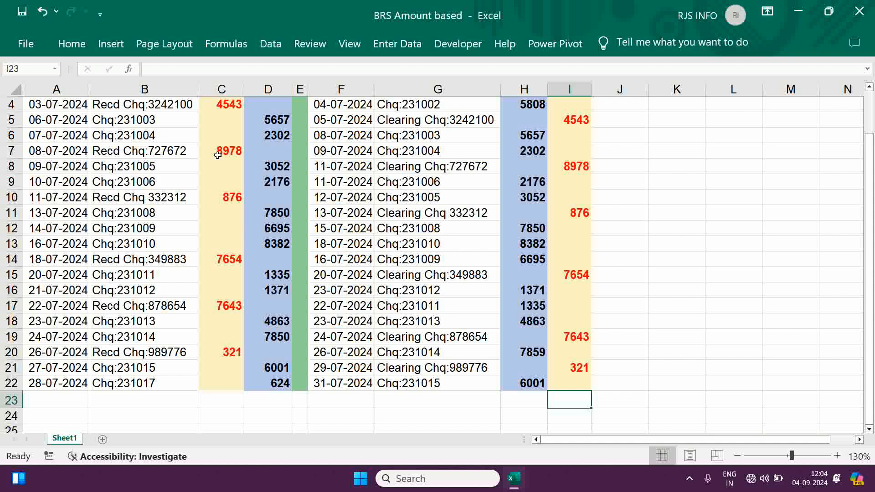
- Total the ledger's Dr column in C23 with the formula =SUM(C3:C22)
{"action": "key", "text": "Left"}
{"action": "key", "text": "Left"}
{"action": "key", "text": "Left"}
{"action": "key", "text": "Left"}
{"action": "key", "text": "Left"}
{"action": "key", "text": "Left"}
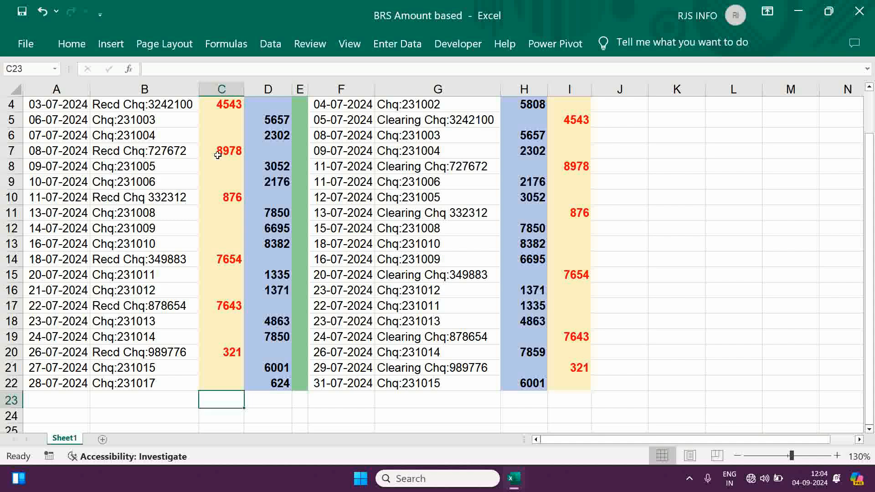
{"action": "type", "text": "=su"}
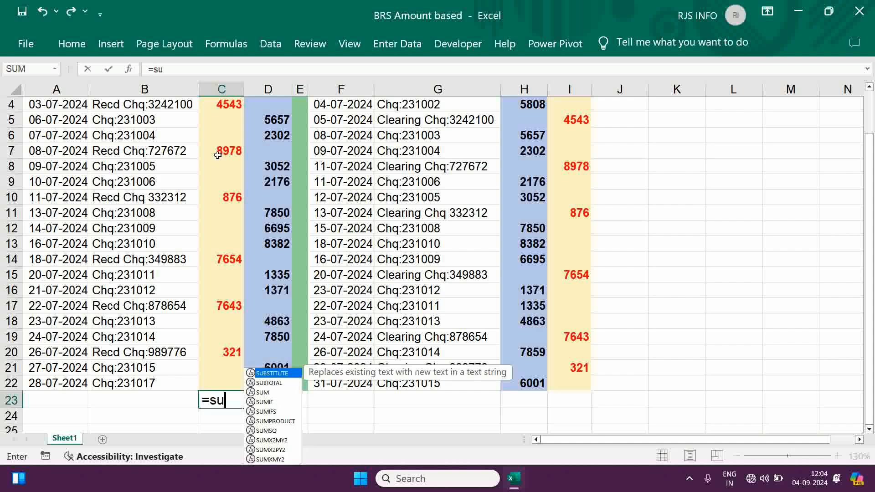
{"action": "type", "text": "m("}
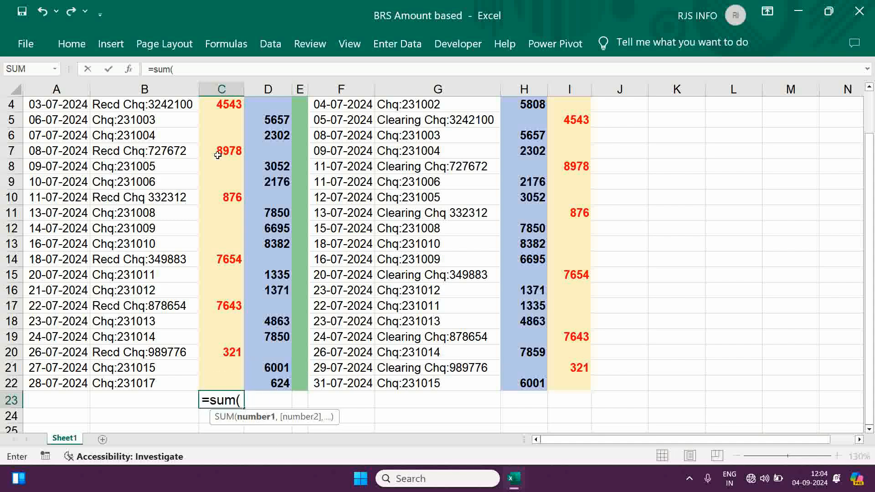
{"action": "key", "text": "Up"}
{"action": "key", "text": "shift+Up"}
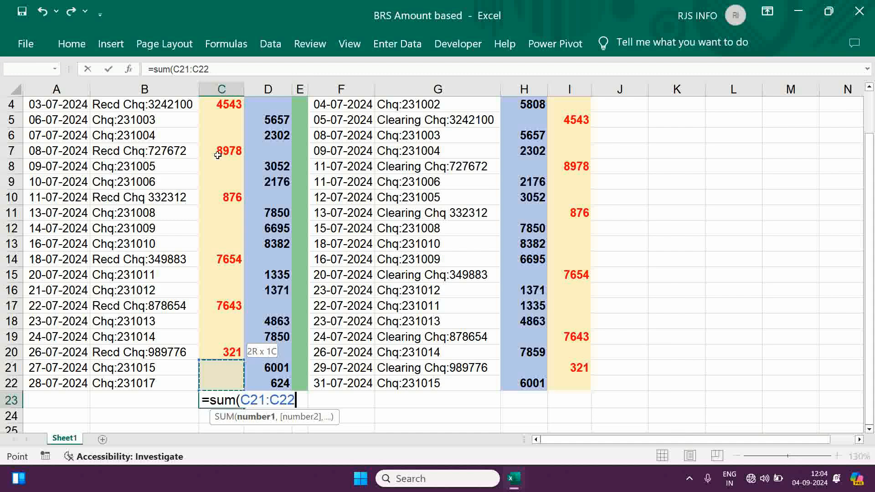
{"action": "key", "text": "ctrl+shift+Up"}
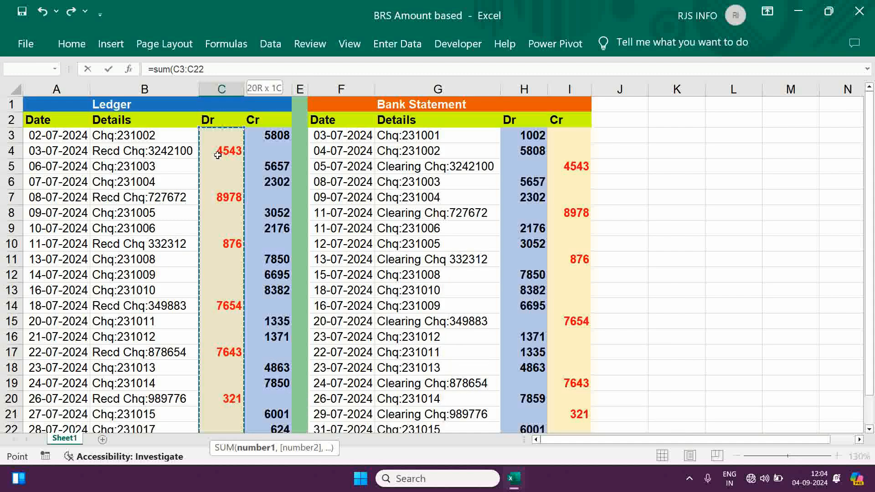
{"action": "key", "text": "Tab"}
{"action": "key", "text": "Left"}
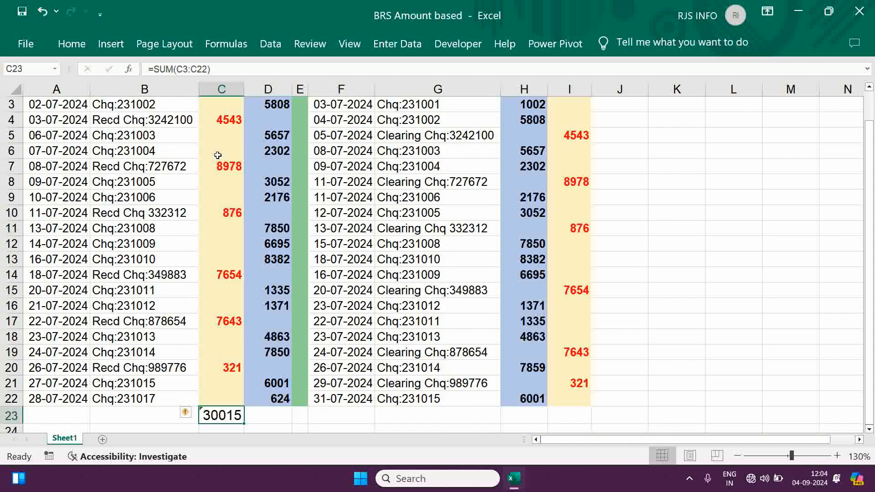
- Copy the total formula from C23 to I23 to sum the bank statement's Cr column
{"action": "key", "text": "ctrl+c"}
{"action": "key", "text": "Right"}
{"action": "key", "text": "Right"}
{"action": "key", "text": "Right"}
{"action": "key", "text": "Right"}
{"action": "key", "text": "Right"}
{"action": "key", "text": "Right"}
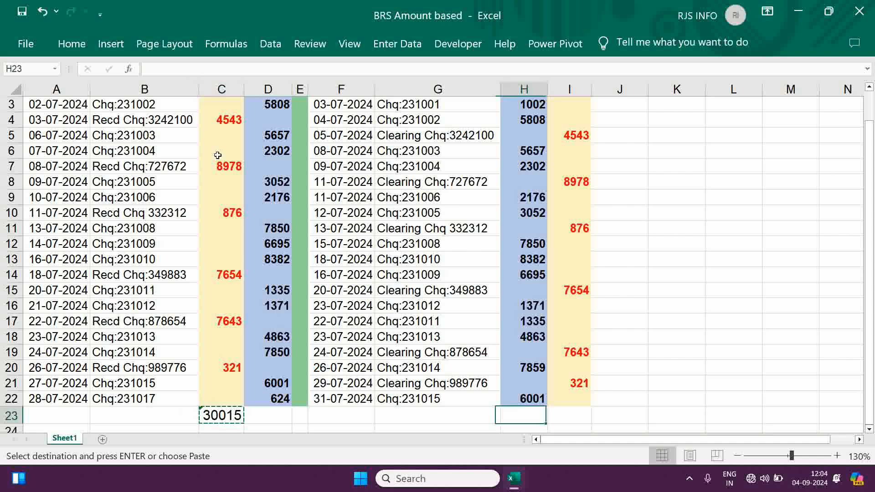
{"action": "key", "text": "Return"}
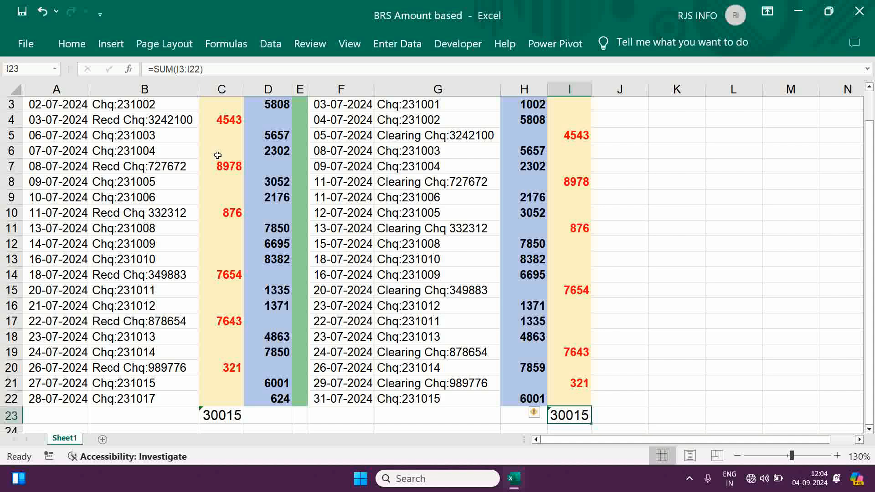
- Copy the total formula from C23 to D23 to sum the ledger's Cr column
{"action": "key", "text": "Left"}
{"action": "key", "text": "Up"}
{"action": "key", "text": "Down"}
{"action": "key", "text": "Down"}
{"action": "key", "text": "Up"}
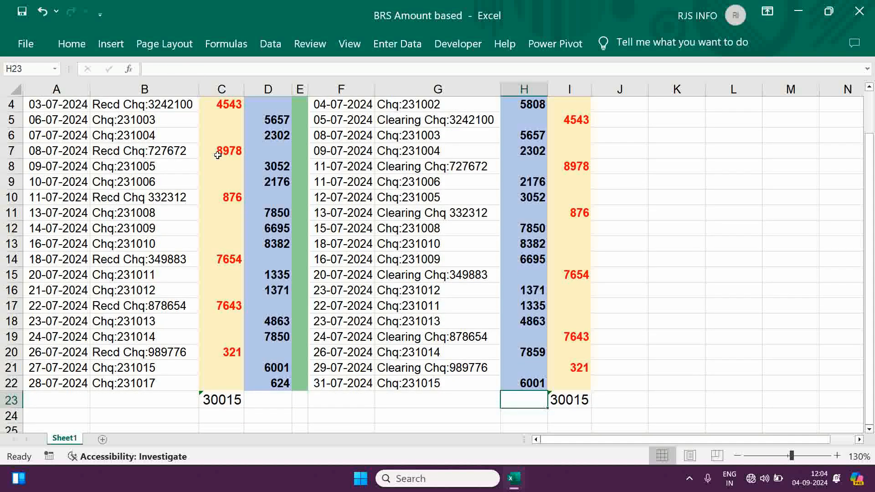
{"action": "key", "text": "Left"}
{"action": "key", "text": "Left"}
{"action": "key", "text": "Left"}
{"action": "key", "text": "Left"}
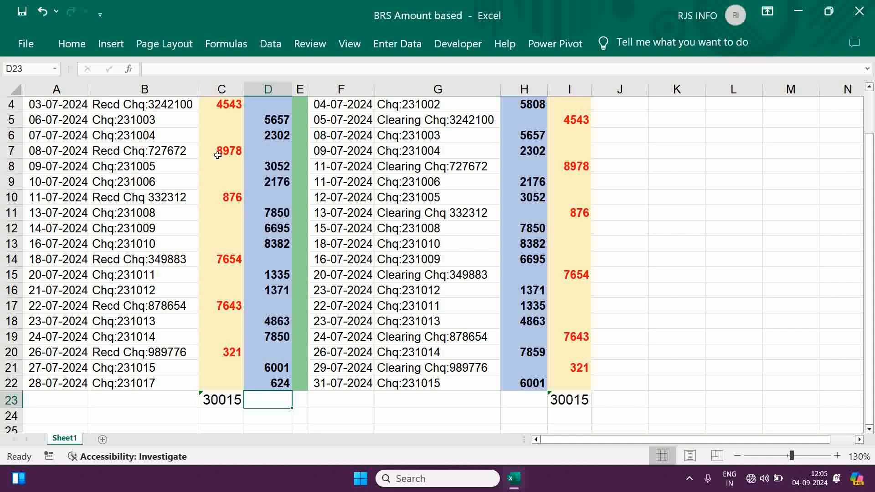
{"action": "key", "text": "Left"}
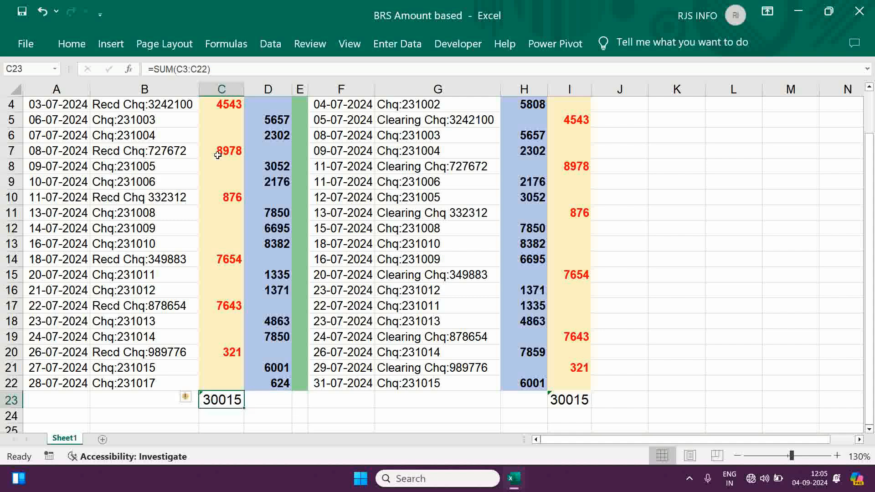
{"action": "key", "text": "ctrl+c"}
{"action": "key", "text": "Right"}
{"action": "key", "text": "Return"}
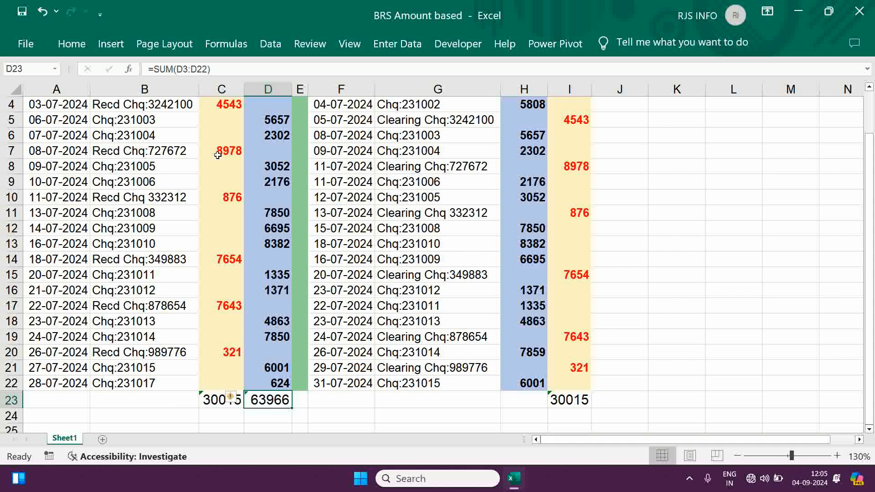
- Copy the total formula from D23 to H23 to sum the bank statement's Dr column
{"action": "key", "text": "ctrl+c"}
{"action": "key", "text": "Right"}
{"action": "key", "text": "Right"}
{"action": "key", "text": "Right"}
{"action": "key", "text": "Right"}
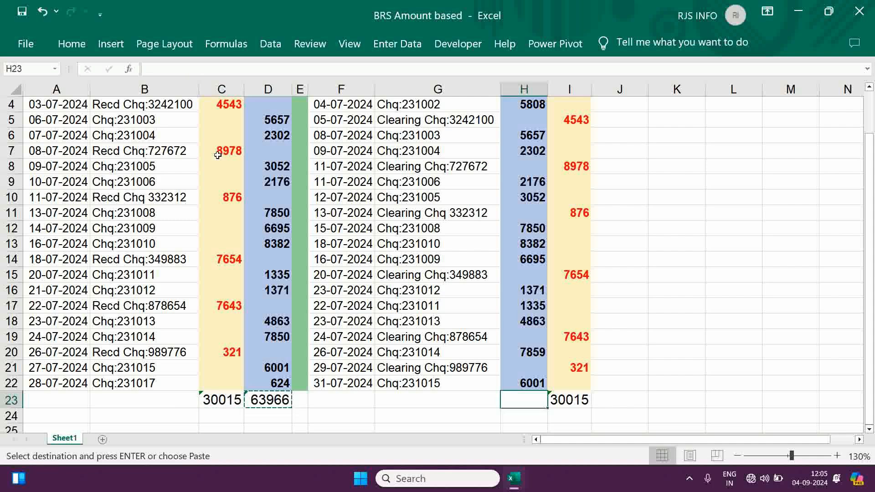
{"action": "key", "text": "Return"}
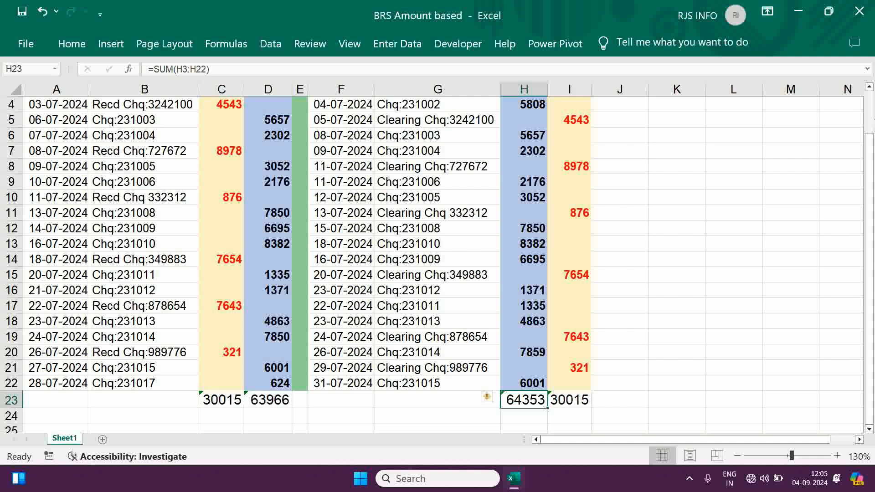
- Filter the ledger's Cr column D to exclude blank cells
{"action": "scroll", "coordinate": [869, 111], "scroll_direction": "up", "scroll_amount": 1}
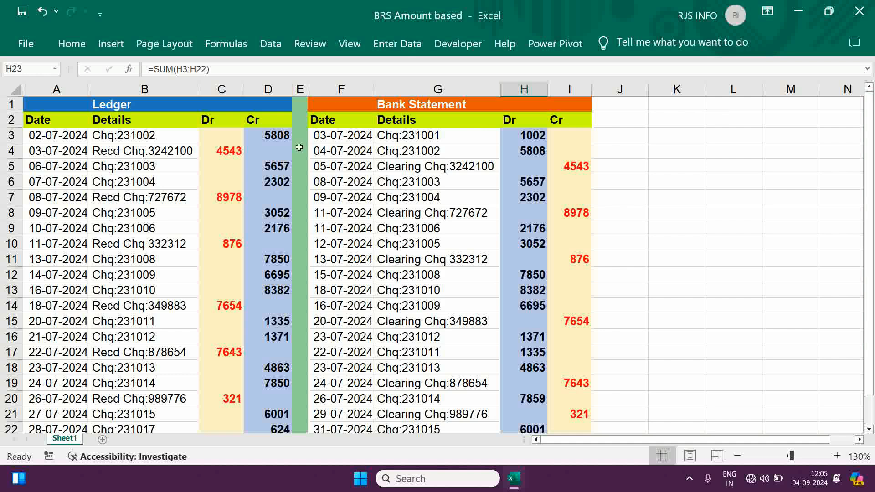
{"action": "left_click", "coordinate": [270, 135]}
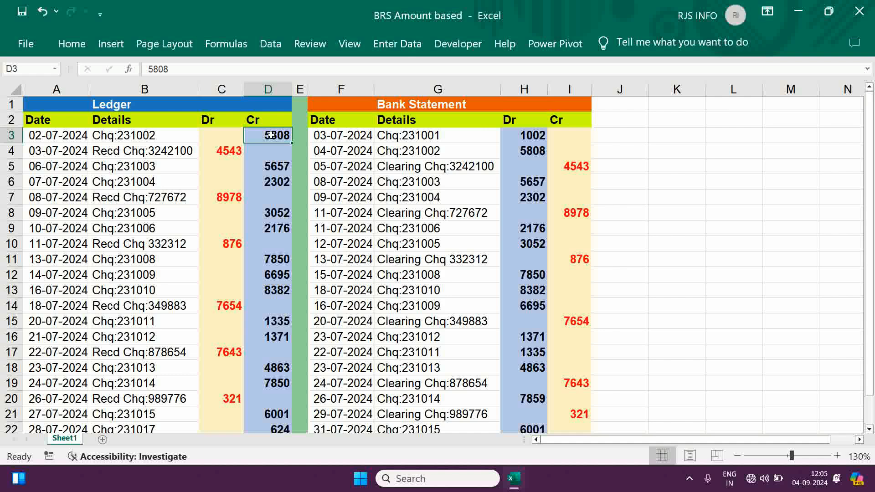
{"action": "left_click", "coordinate": [268, 89]}
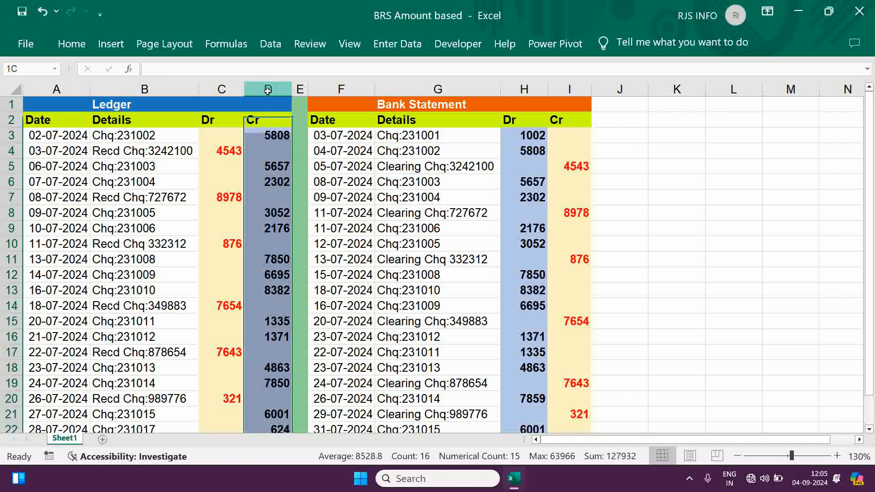
{"action": "left_click", "coordinate": [269, 45]}
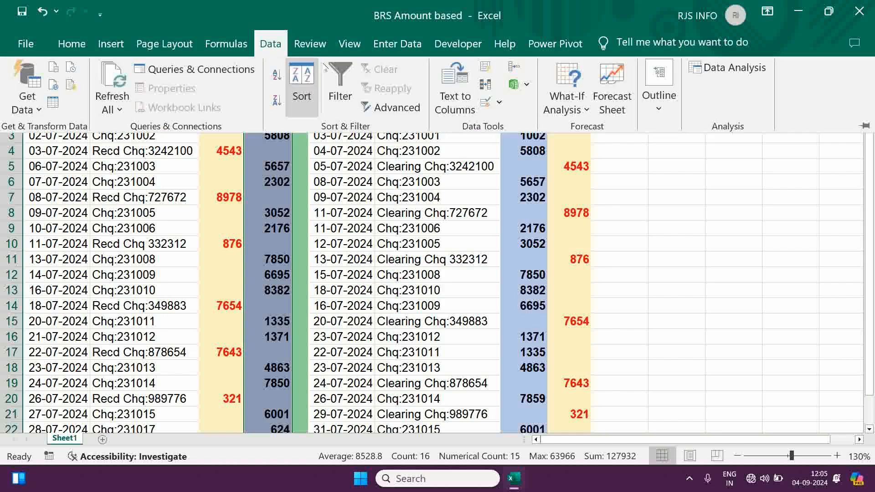
{"action": "left_click", "coordinate": [341, 76]}
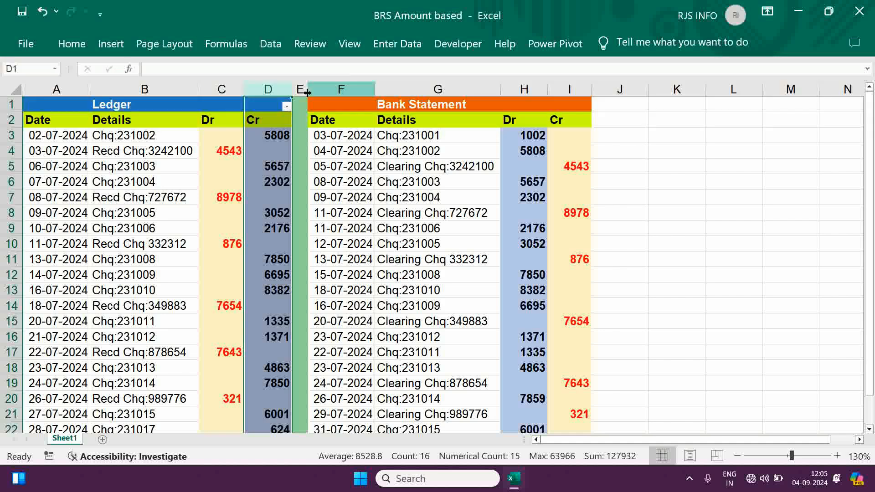
{"action": "left_click", "coordinate": [286, 107]}
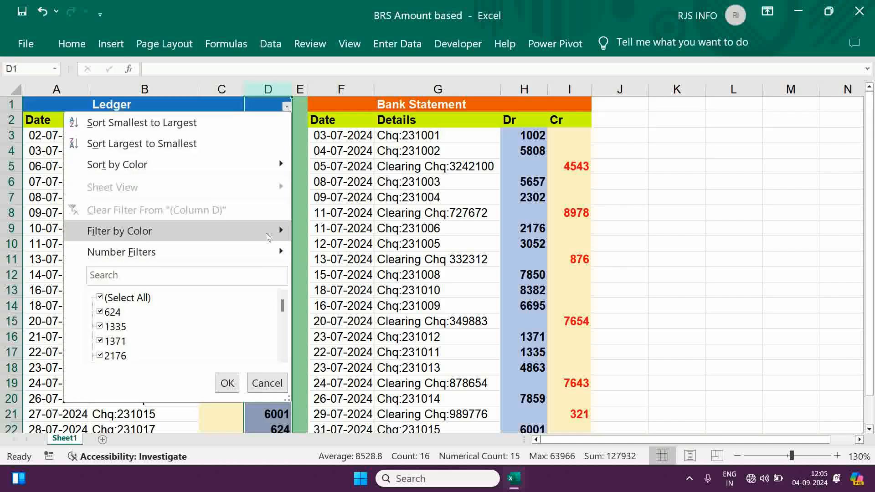
{"action": "left_click_drag", "start_coordinate": [283, 309], "coordinate": [281, 371]}
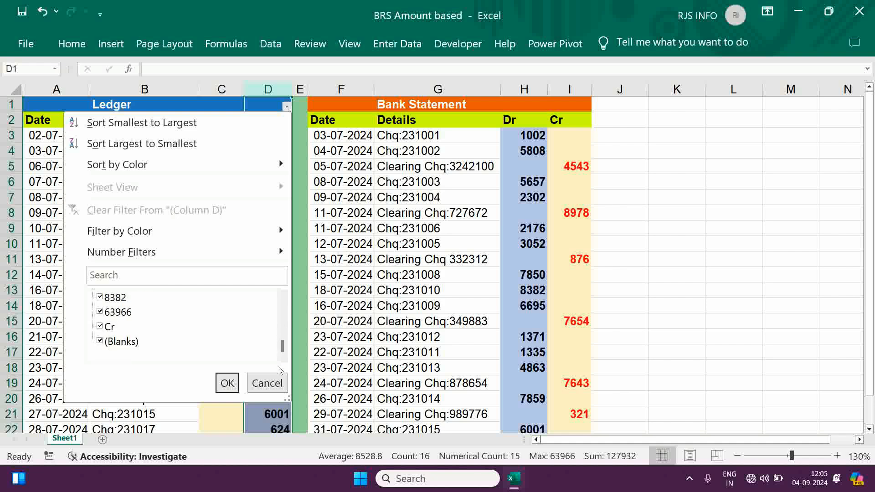
{"action": "left_click", "coordinate": [110, 342]}
{"action": "left_click", "coordinate": [227, 383]}
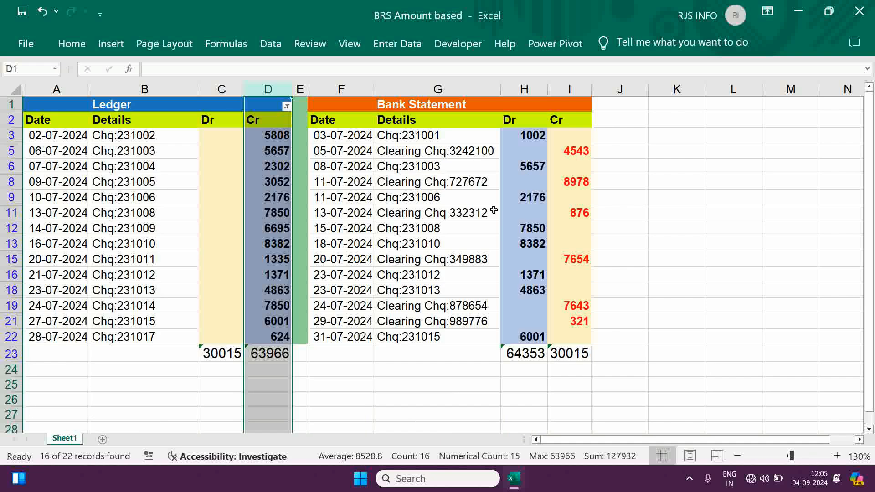
- Enter =INDEX(H:H,MATCH(D3,H:H,0))-D3 in J3 to compare the ledger's Cr amount with the bank statement's Dr column
{"action": "left_click", "coordinate": [615, 137]}
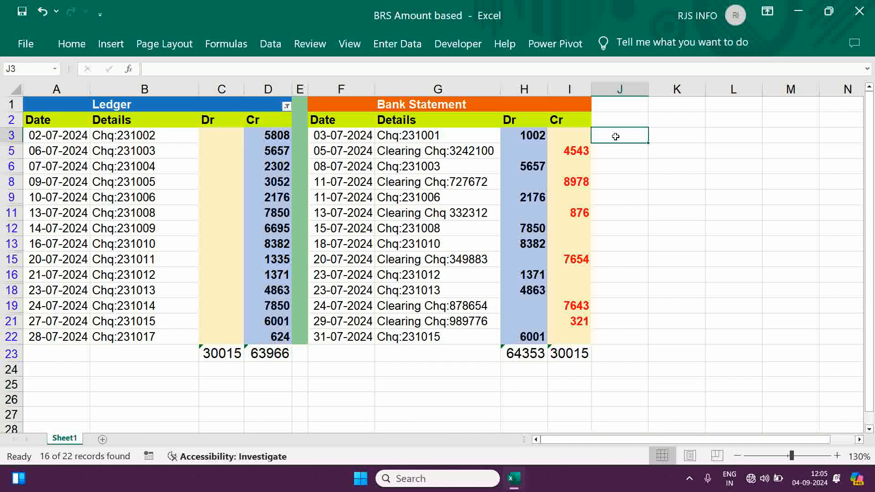
{"action": "key", "text": "Caps_Lock"}
{"action": "type", "text": "="}
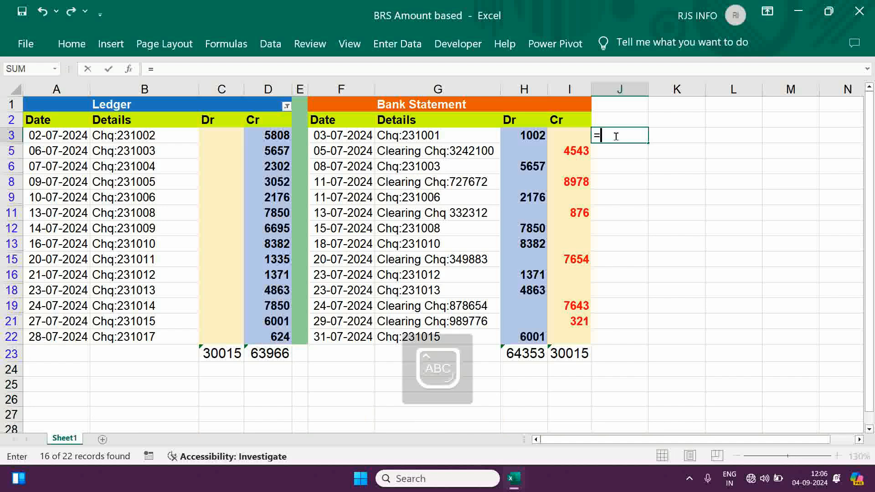
{"action": "type", "text": "INDEX("}
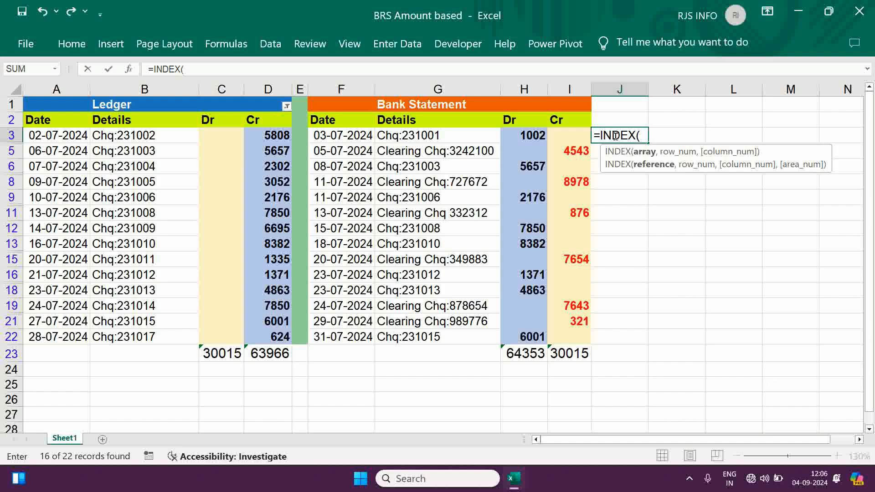
{"action": "left_click", "coordinate": [523, 88]}
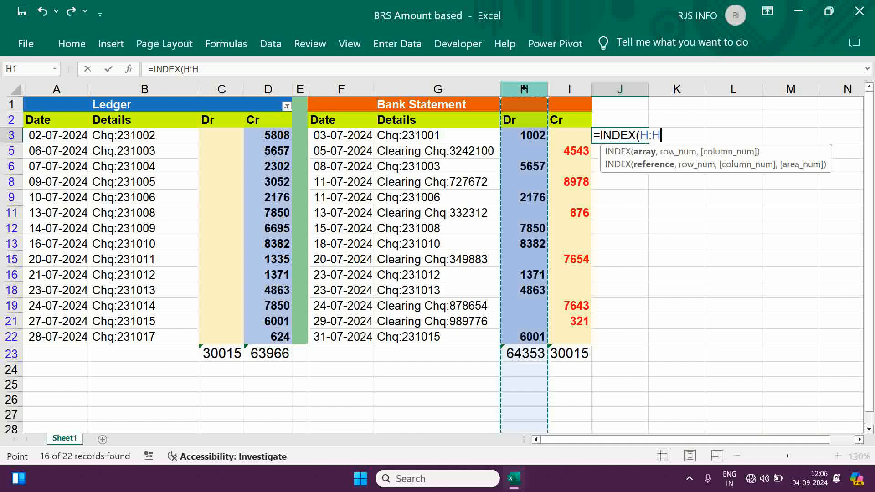
{"action": "type", "text": ","}
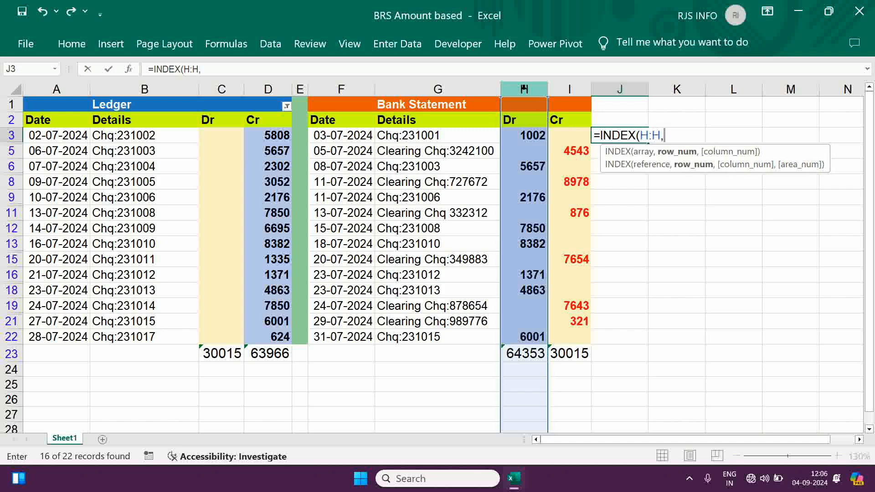
{"action": "type", "text": "MA"}
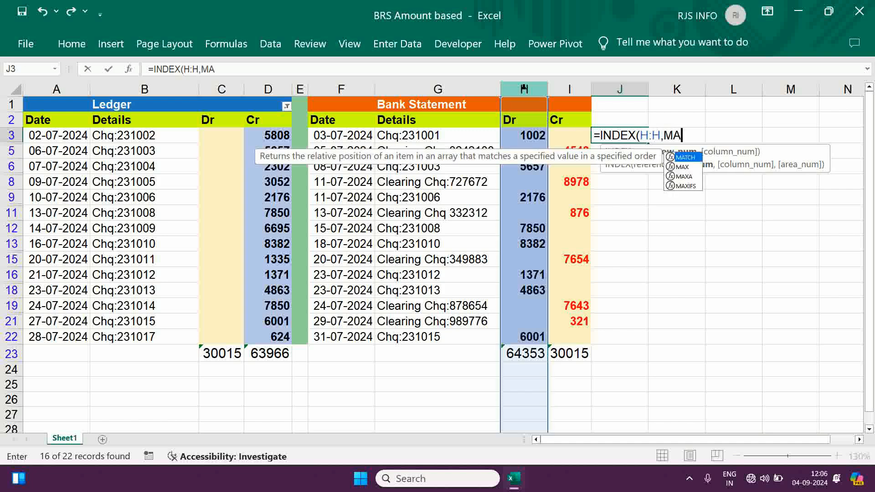
{"action": "type", "text": "TCH"}
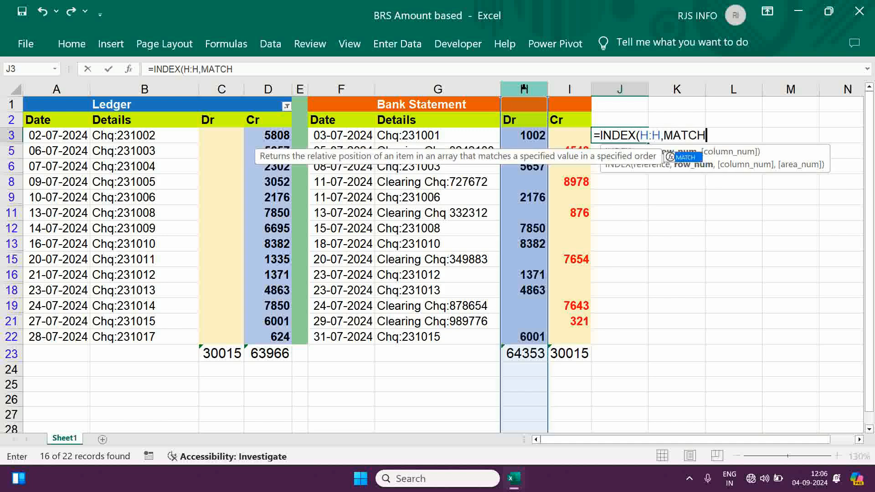
{"action": "type", "text": "("}
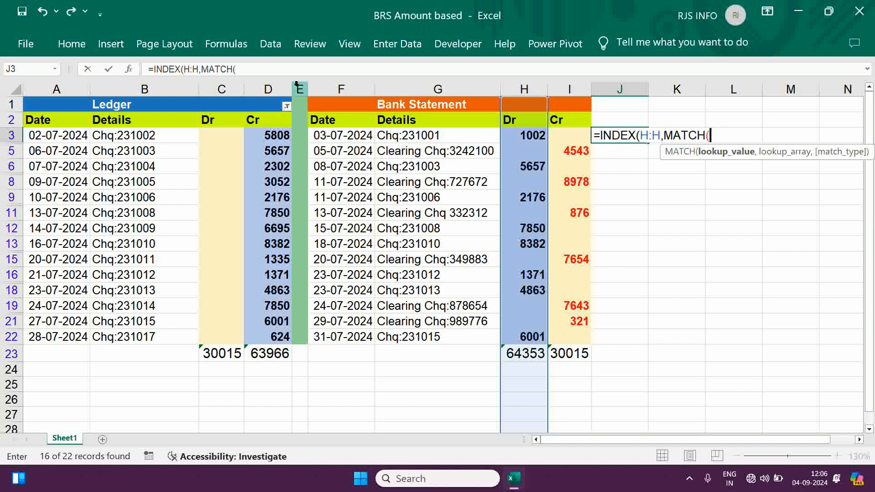
{"action": "left_click", "coordinate": [273, 135]}
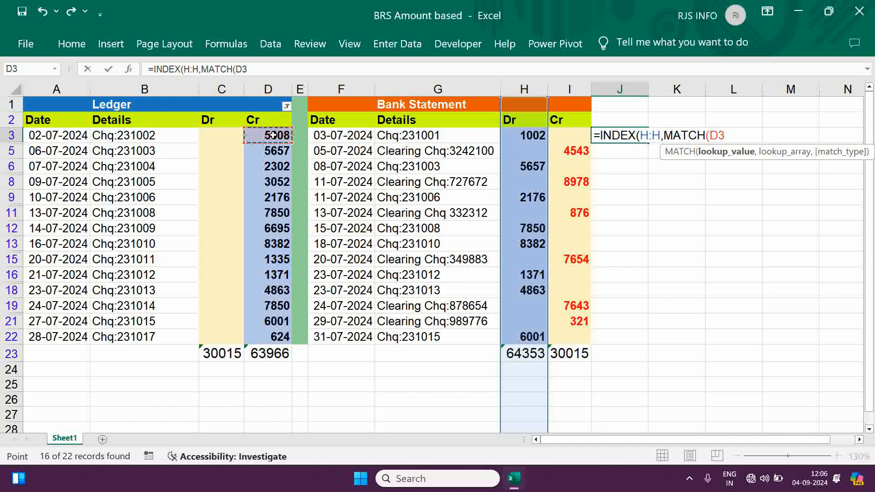
{"action": "type", "text": ","}
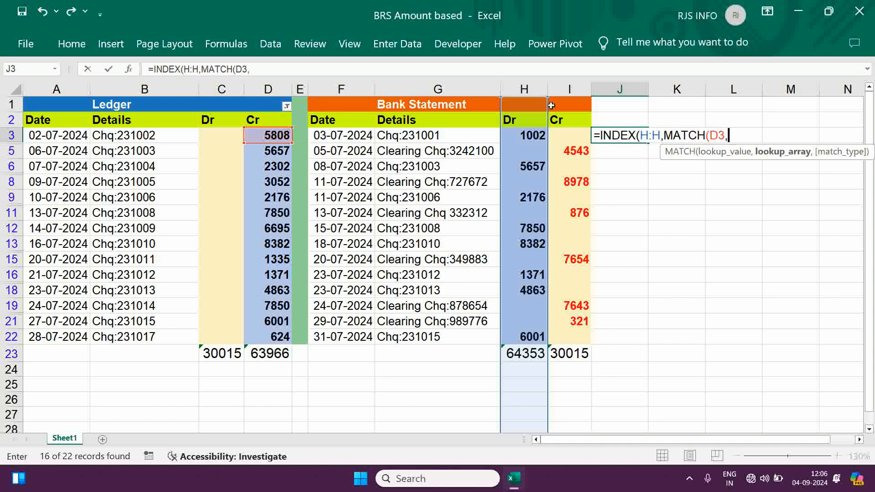
{"action": "left_click", "coordinate": [524, 89]}
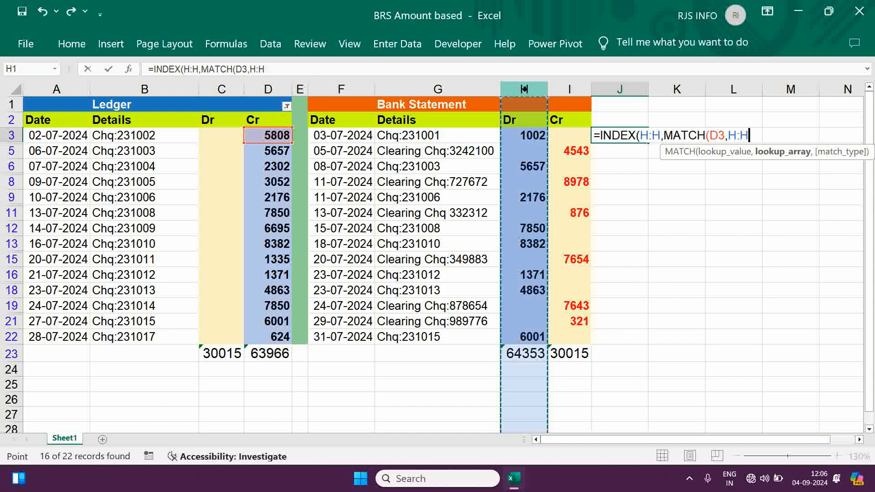
{"action": "type", "text": ",0"}
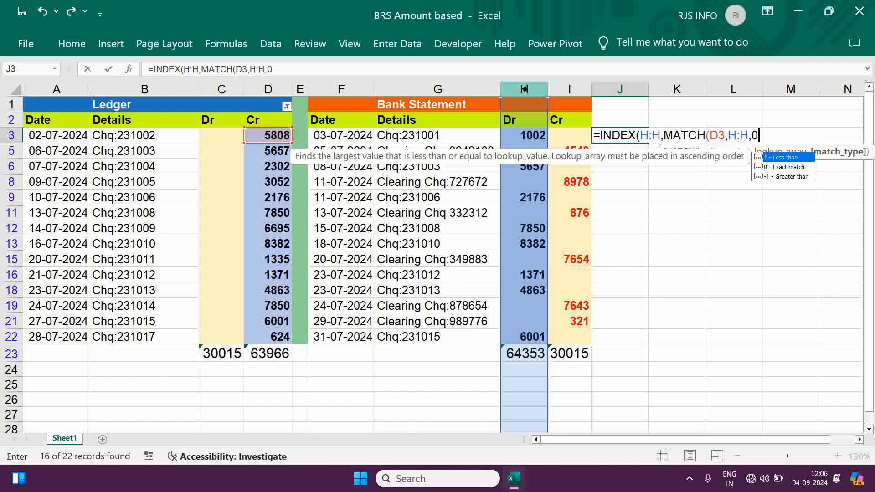
{"action": "type", "text": ")"}
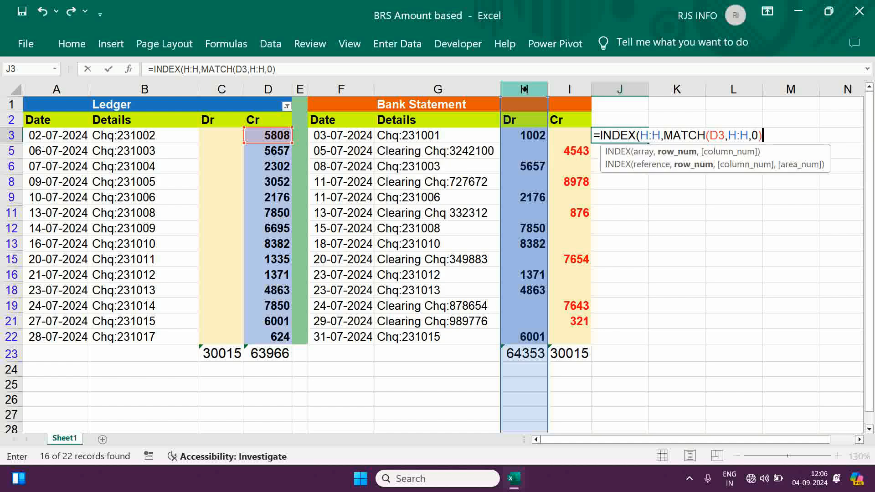
{"action": "type", "text": ")"}
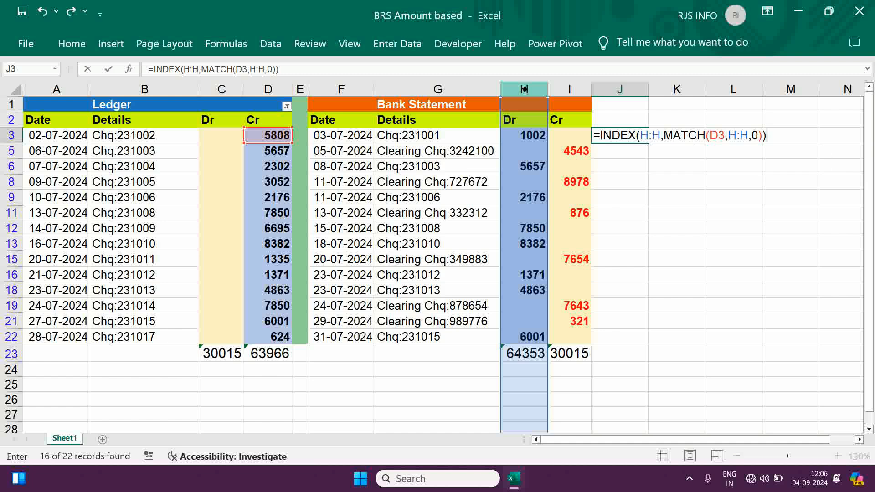
{"action": "type", "text": "-"}
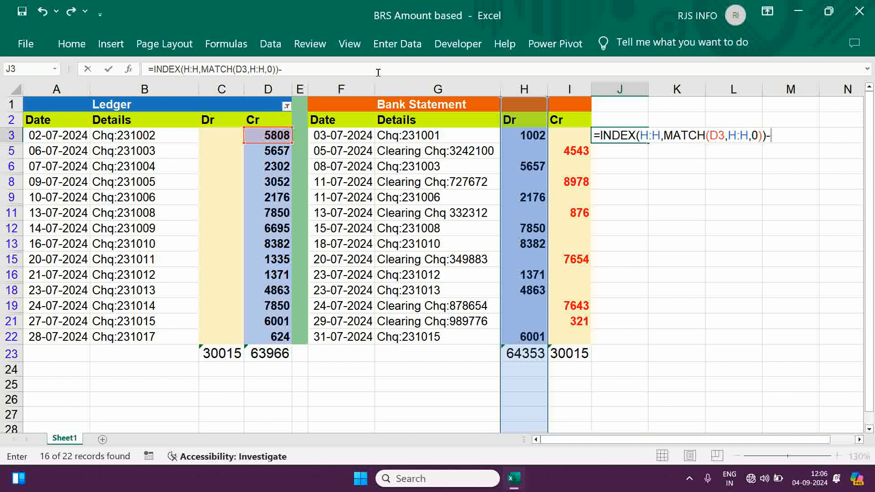
{"action": "left_click", "coordinate": [277, 135]}
{"action": "key", "text": "Tab"}
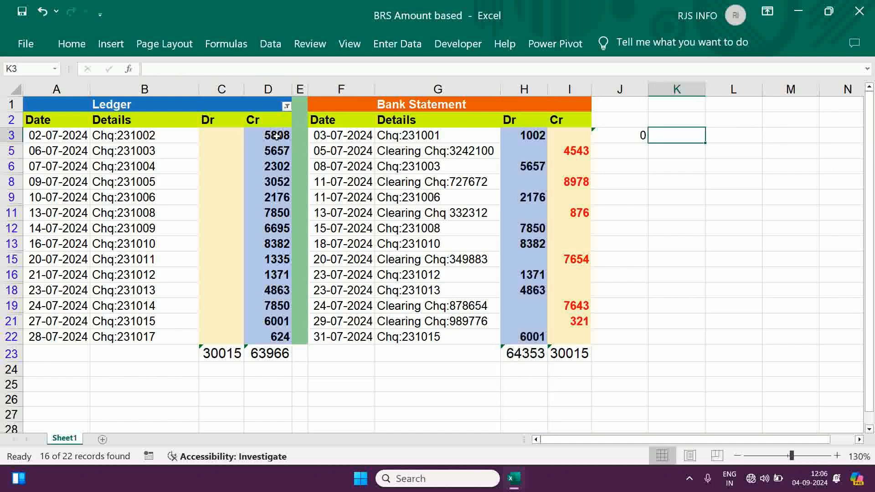
- Copy the INDEX/MATCH formula from J3 down the filtered rows J5 to J22
{"action": "key", "text": "Left"}
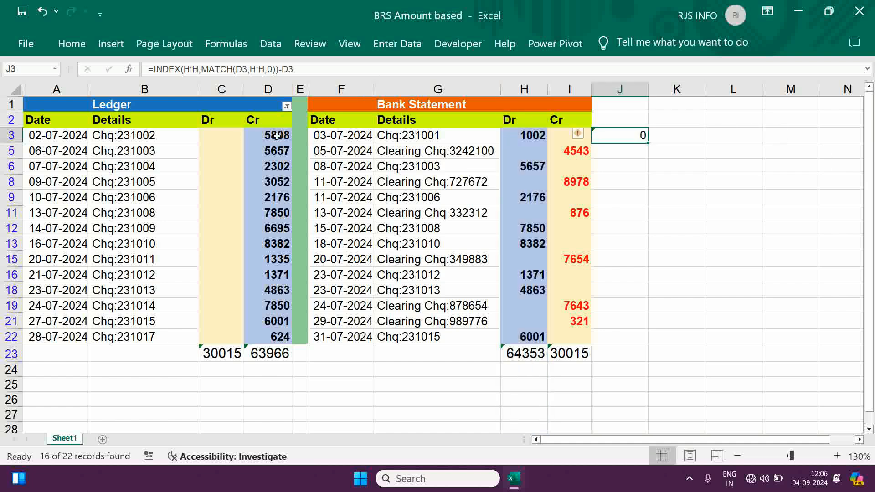
{"action": "key", "text": "ctrl+c"}
{"action": "key", "text": "Down"}
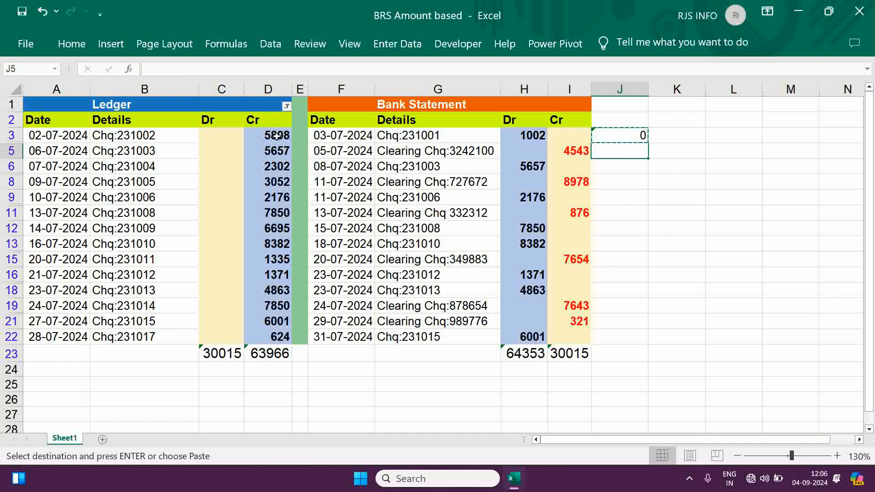
{"action": "key", "text": "shift+Down"}
{"action": "key", "text": "shift+Down"}
{"action": "key", "text": "shift+Down"}
{"action": "key", "text": "shift+Down"}
{"action": "key", "text": "shift+Down"}
{"action": "key", "text": "shift+Down"}
{"action": "key", "text": "shift+Down"}
{"action": "key", "text": "shift+Down"}
{"action": "key", "text": "shift+Down"}
{"action": "key", "text": "shift+Down"}
{"action": "key", "text": "shift+Down"}
{"action": "key", "text": "shift+Down"}
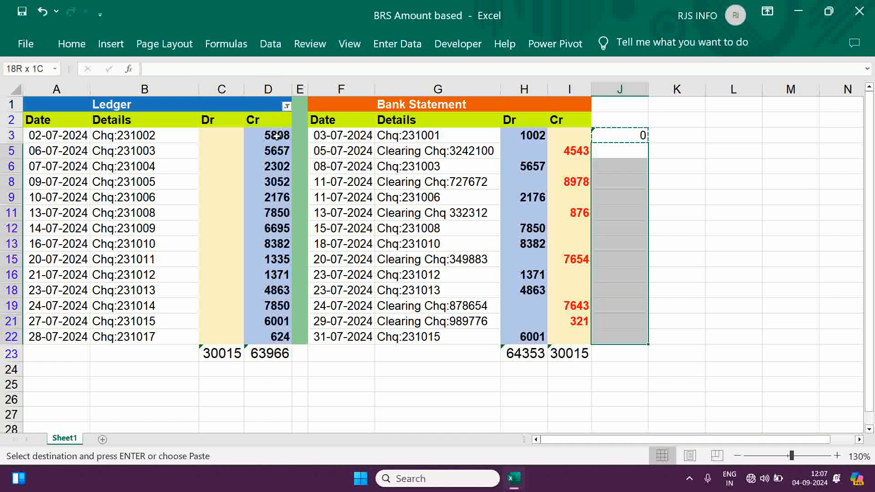
{"action": "key", "text": "Return"}
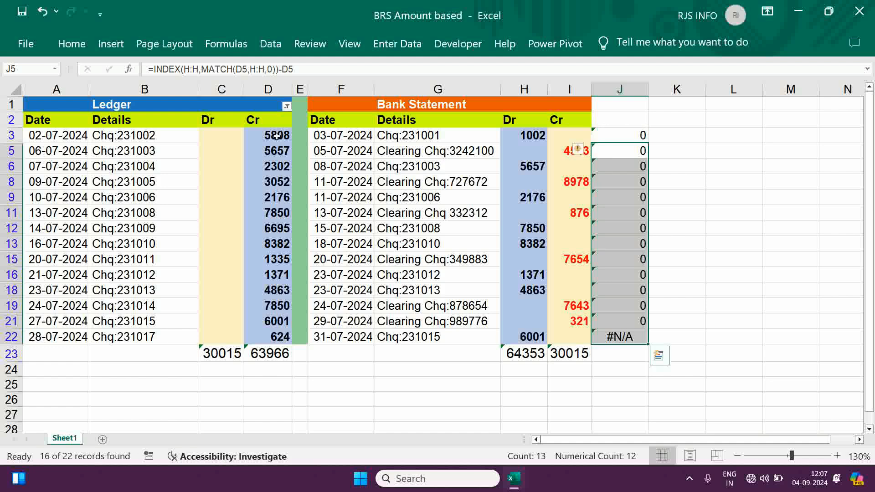
- Review the lookup results down column J to J22 and check the matching ledger Cr amount in D22
{"action": "key", "text": "Down"}
{"action": "key", "text": "Down"}
{"action": "key", "text": "Down"}
{"action": "key", "text": "Down"}
{"action": "key", "text": "Down"}
{"action": "key", "text": "Down"}
{"action": "key", "text": "Down"}
{"action": "key", "text": "Down"}
{"action": "key", "text": "Down"}
{"action": "key", "text": "Down"}
{"action": "key", "text": "Down"}
{"action": "key", "text": "Down"}
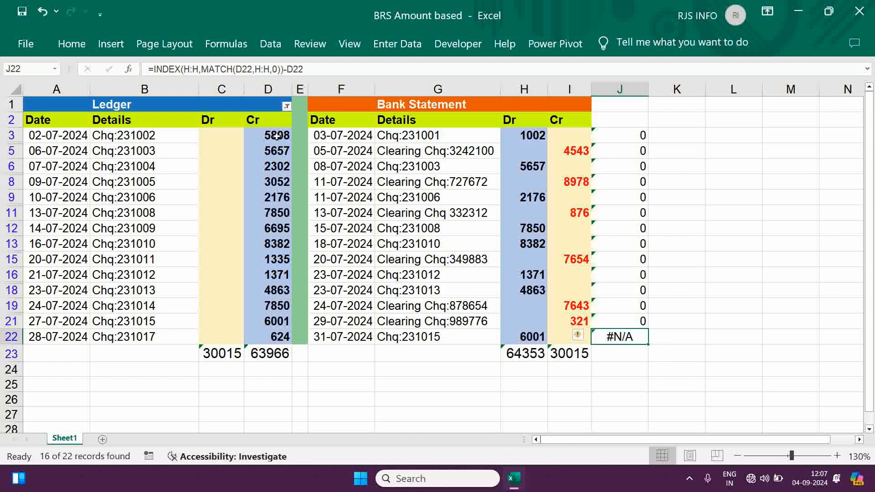
{"action": "key", "text": "Left"}
{"action": "key", "text": "Left"}
{"action": "key", "text": "Left"}
{"action": "key", "text": "Left"}
{"action": "key", "text": "Left"}
{"action": "key", "text": "Left"}
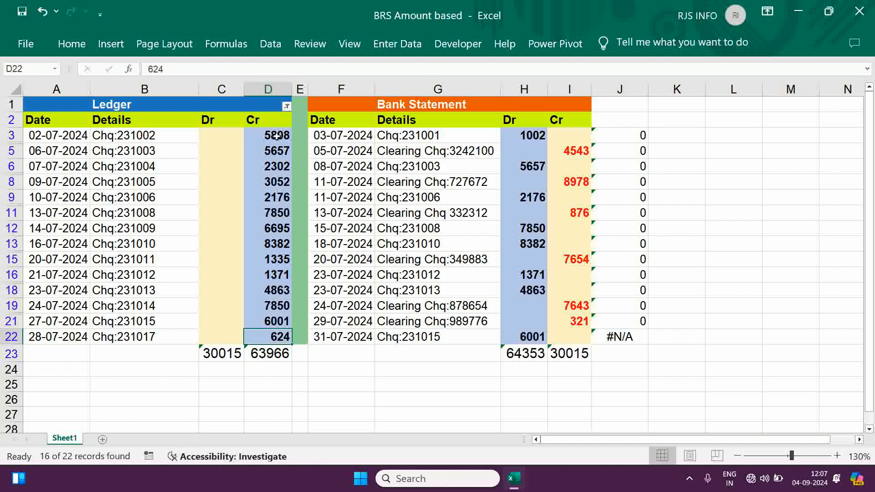
- Remove the ledger filter to show all rows and enter =D23-H23 in G25 for the difference between the totals
{"action": "key", "text": "ctrl+z"}
{"action": "type", "text": "="}
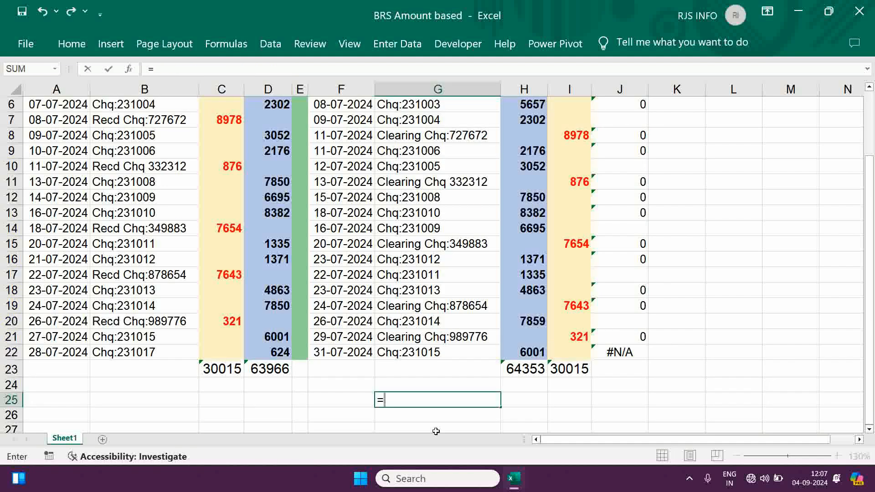
{"action": "left_click", "coordinate": [269, 369]}
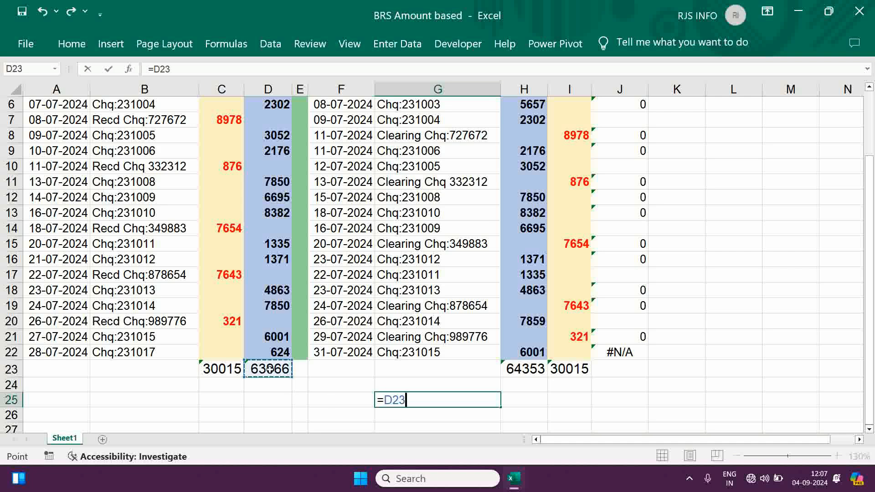
{"action": "type", "text": "-"}
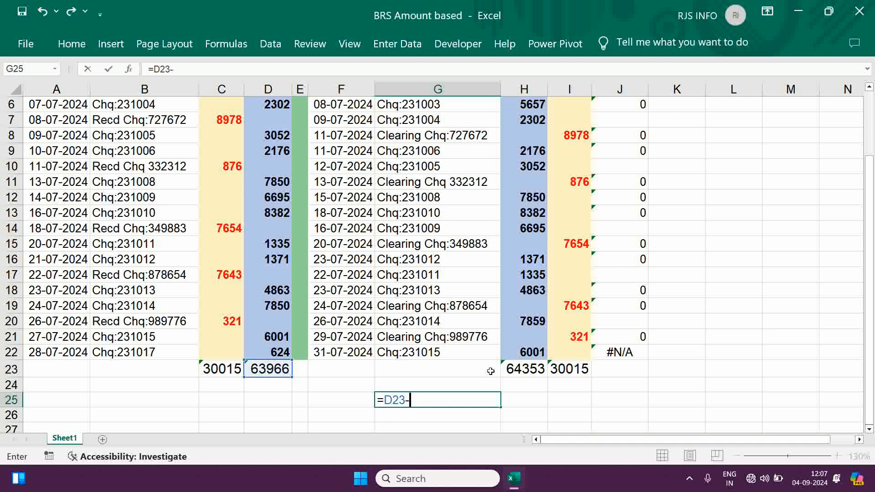
{"action": "left_click", "coordinate": [532, 368]}
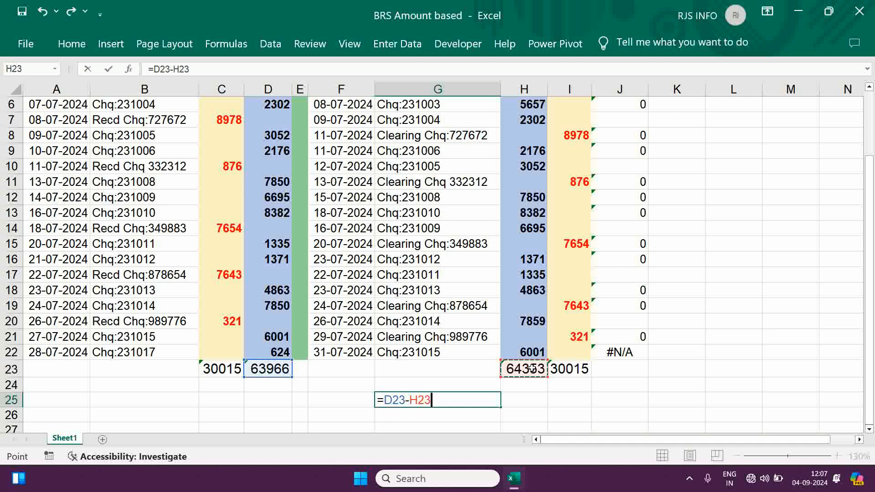
{"action": "key", "text": "Tab"}
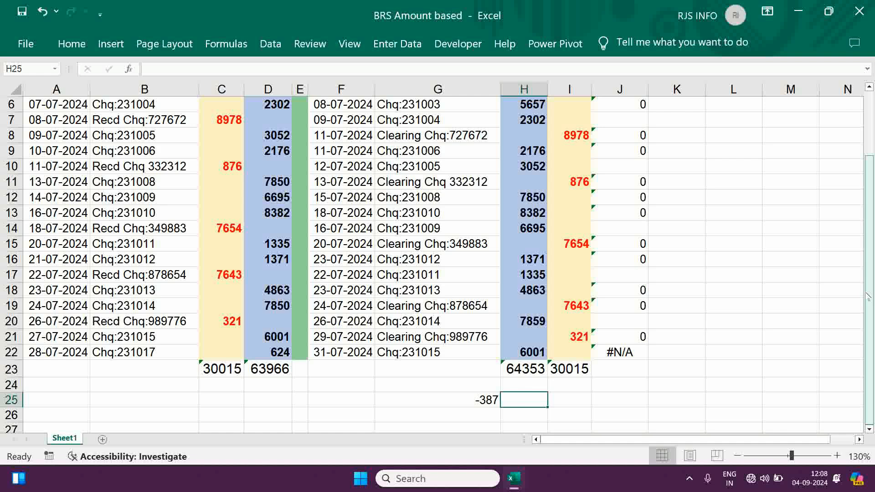
- Check the amount of bank statement cheque 231001 in row 3 and enter it in G27 as -1002
{"action": "left_click_drag", "start_coordinate": [871, 293], "coordinate": [858, 235]}
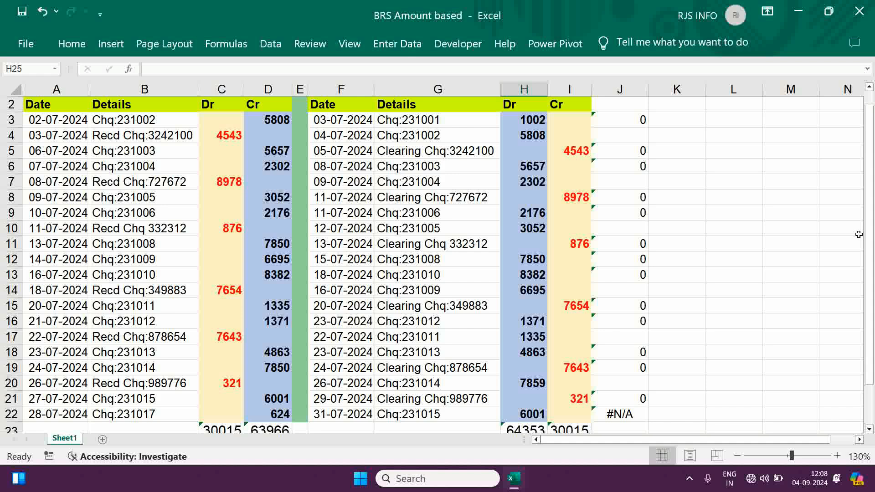
{"action": "left_click", "coordinate": [423, 119]}
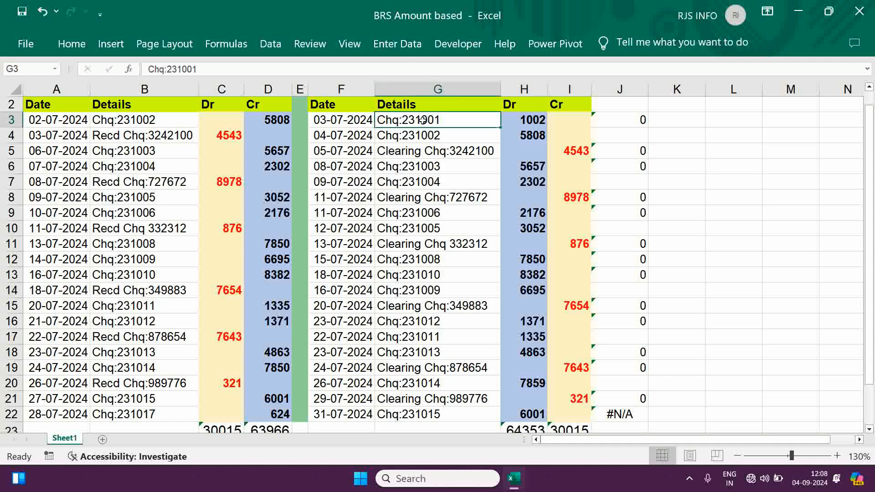
{"action": "left_click", "coordinate": [522, 121]}
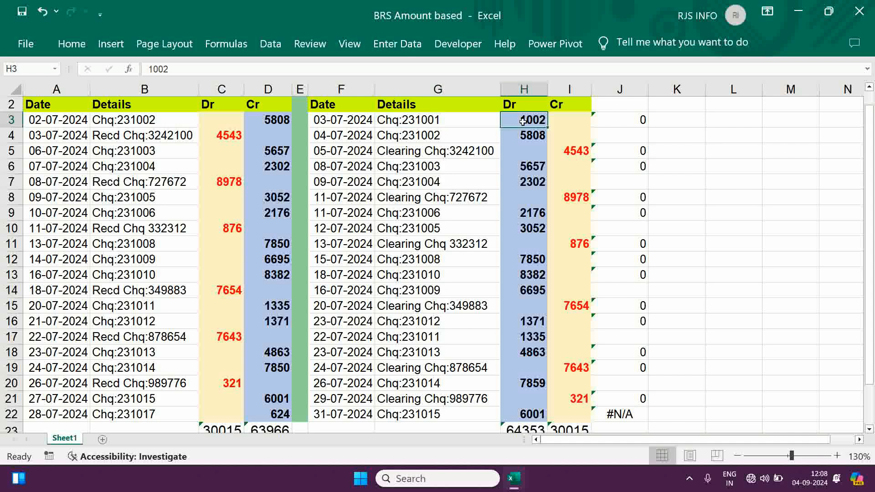
{"action": "left_click_drag", "start_coordinate": [869, 199], "coordinate": [868, 267]}
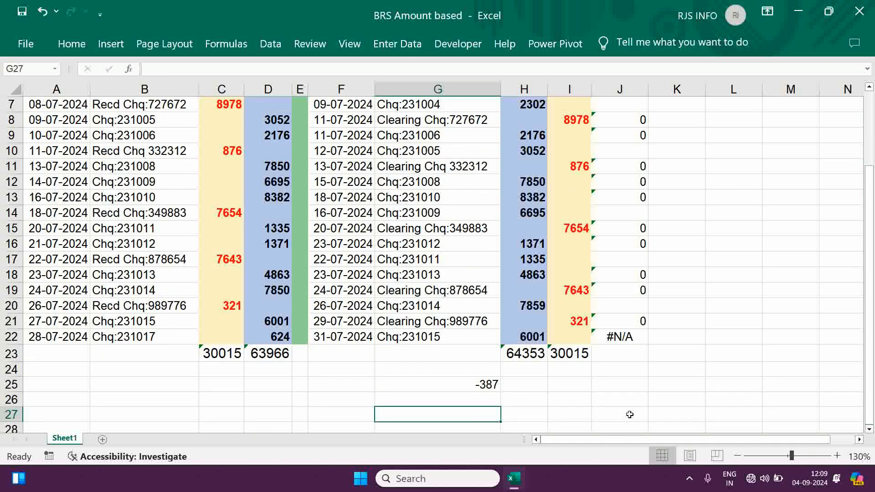
{"action": "type", "text": "-"}
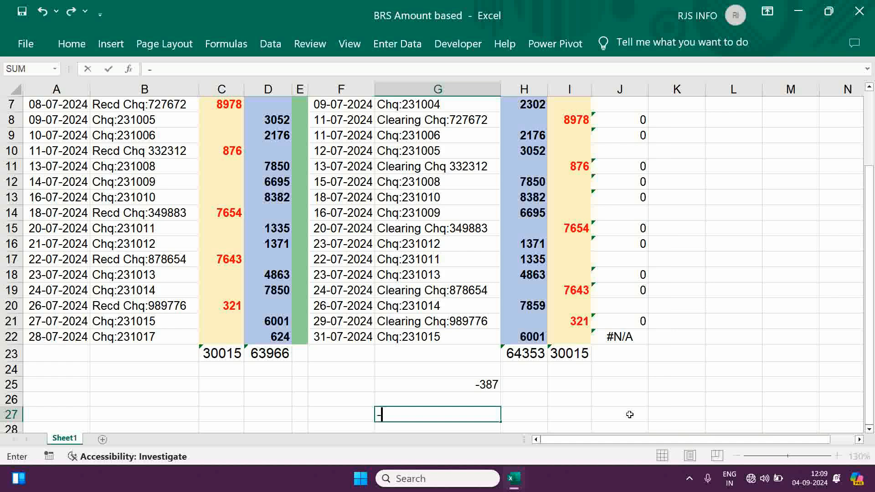
{"action": "type", "text": "1002"}
{"action": "key", "text": "Return"}
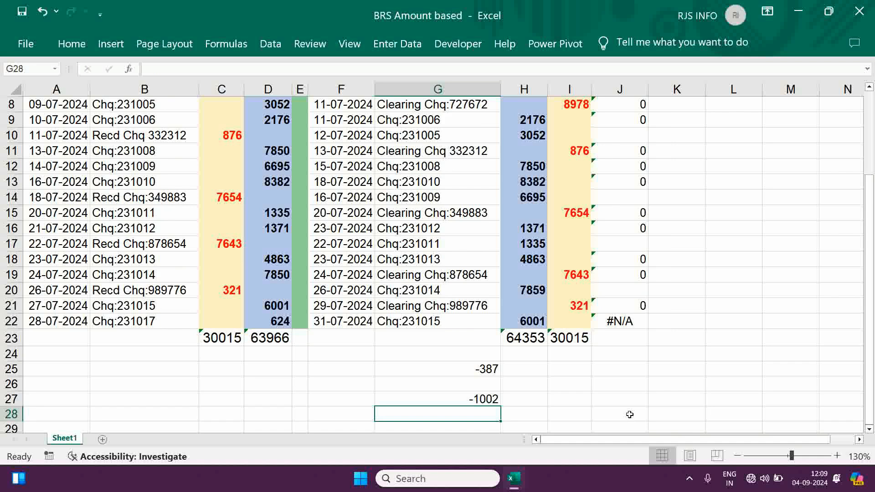
- Enter 624 in G28 for the ledger's unmatched cheque 231017
{"action": "type", "text": "62"}
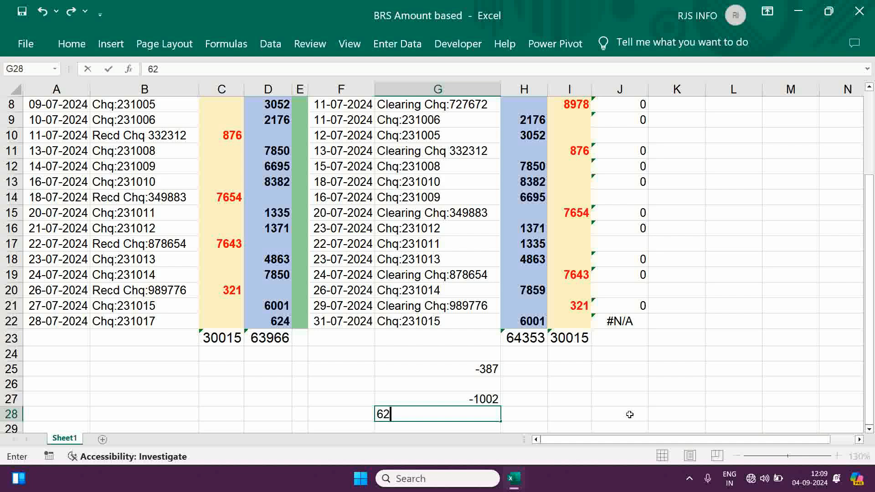
{"action": "type", "text": "4"}
{"action": "key", "text": "Return"}
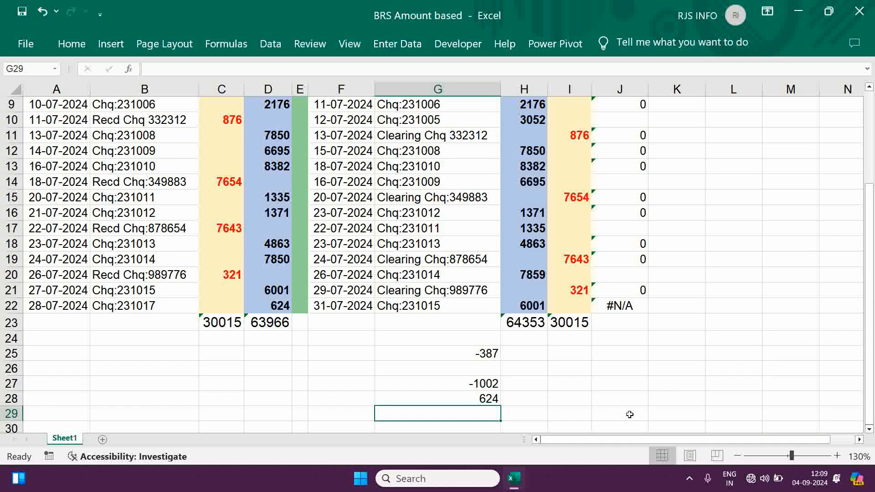
- Check the sum of the differing items in G27:G28 against the total difference in G25
{"action": "key", "text": "Up"}
{"action": "key", "text": "Up"}
{"action": "key", "text": "shift+Down"}
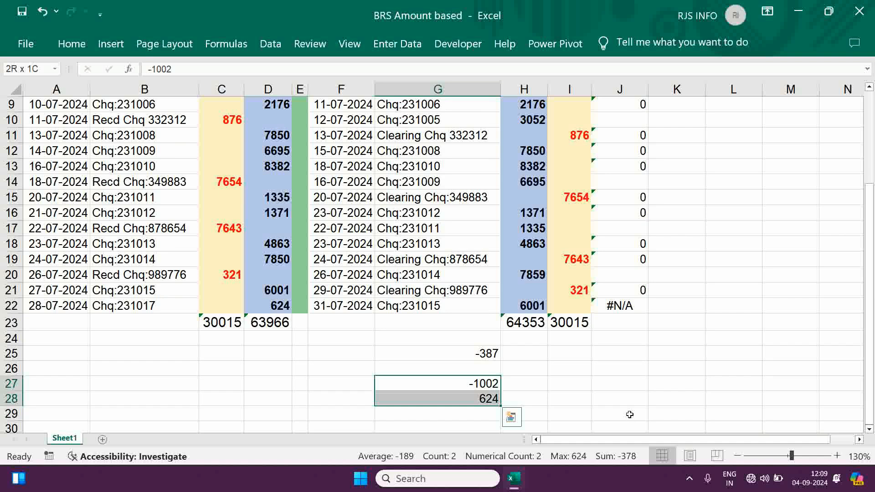
- Enter =COUNTIF(D3:D22,D3) in K3 to count repeated ledger Cr amounts and fill it down to K22
{"action": "key", "text": "Up"}
{"action": "key", "text": "Up"}
{"action": "key", "text": "Up"}
{"action": "key", "text": "Up"}
{"action": "key", "text": "Up"}
{"action": "key", "text": "Up"}
{"action": "key", "text": "Up"}
{"action": "key", "text": "Up"}
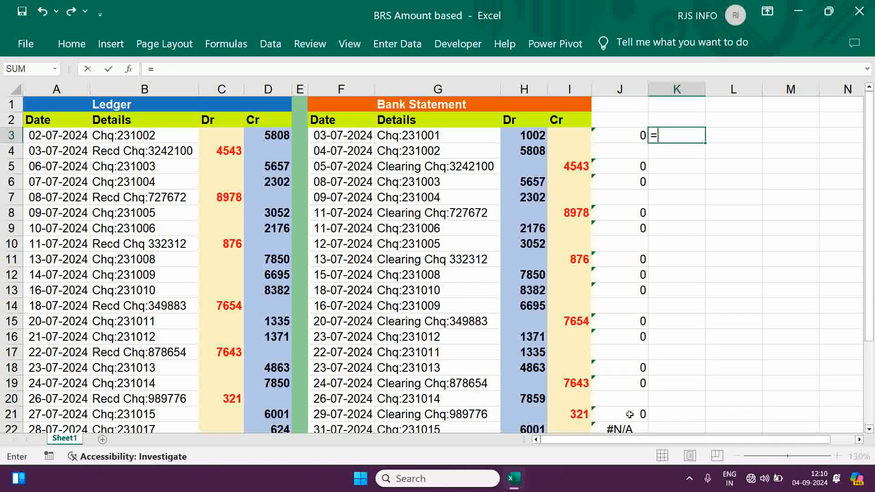
{"action": "type", "text": "=COUN"}
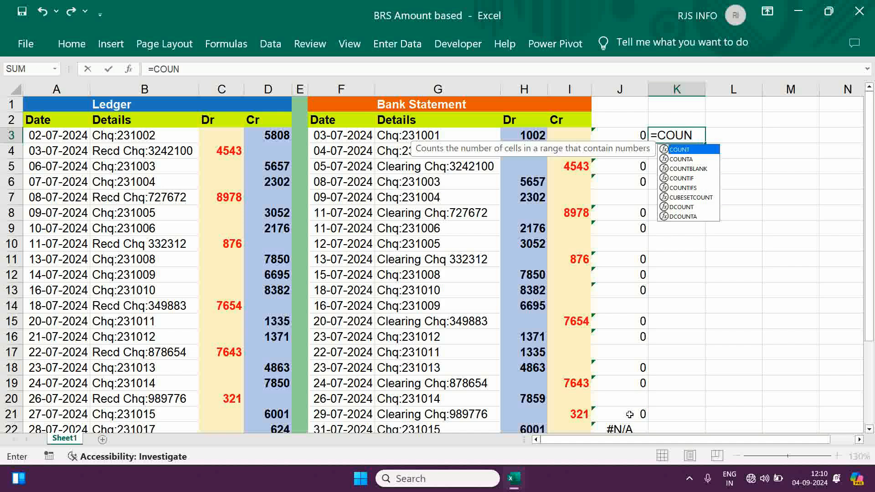
{"action": "type", "text": "TIF"}
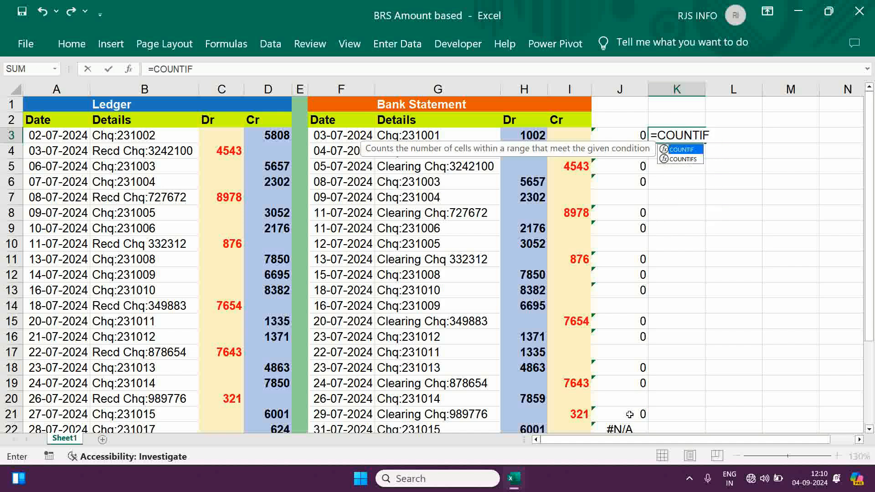
{"action": "type", "text": "("}
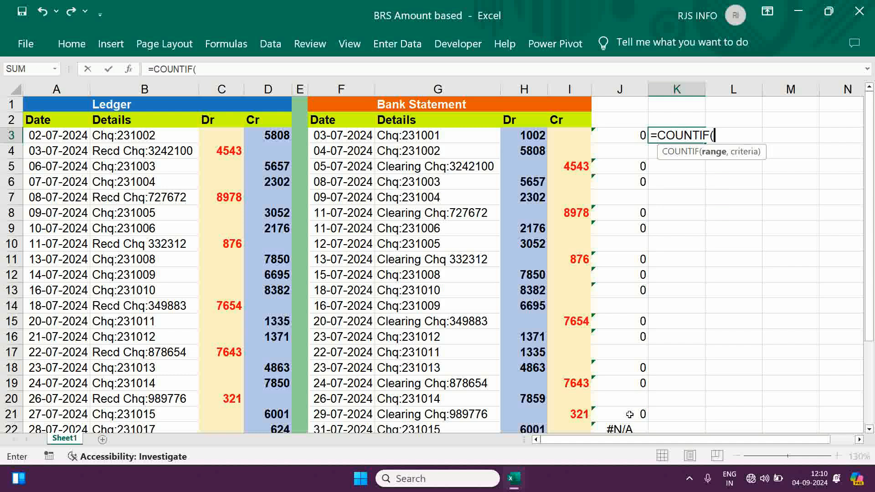
{"action": "key", "text": "Left"}
{"action": "key", "text": "Left"}
{"action": "key", "text": "Left"}
{"action": "key", "text": "Left"}
{"action": "key", "text": "Left"}
{"action": "key", "text": "Left"}
{"action": "key", "text": "Left"}
{"action": "key", "text": "shift+Down"}
{"action": "key", "text": "shift+Down"}
{"action": "key", "text": "shift+Down"}
{"action": "key", "text": "shift+Down"}
{"action": "key", "text": "shift+Down"}
{"action": "key", "text": "shift+Down"}
{"action": "key", "text": "shift+Down"}
{"action": "key", "text": "shift+Down"}
{"action": "key", "text": "shift+Down"}
{"action": "key", "text": "shift+Down"}
{"action": "key", "text": "shift+Down"}
{"action": "key", "text": "shift+Down"}
{"action": "key", "text": "shift+Down"}
{"action": "key", "text": "shift+Down"}
{"action": "key", "text": "shift+Down"}
{"action": "key", "text": "shift+Down"}
{"action": "key", "text": "shift+Down"}
{"action": "key", "text": "shift+Down"}
{"action": "key", "text": "shift+Down"}
{"action": "key", "text": "shift+Down"}
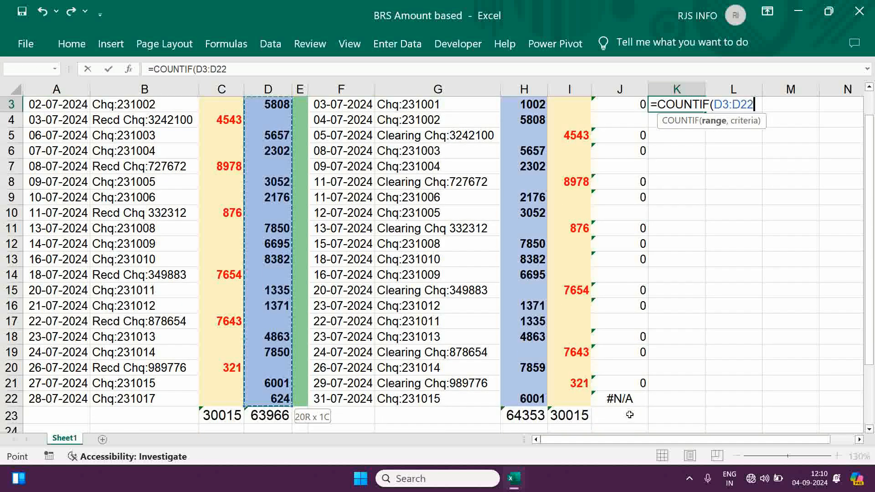
{"action": "type", "text": ","}
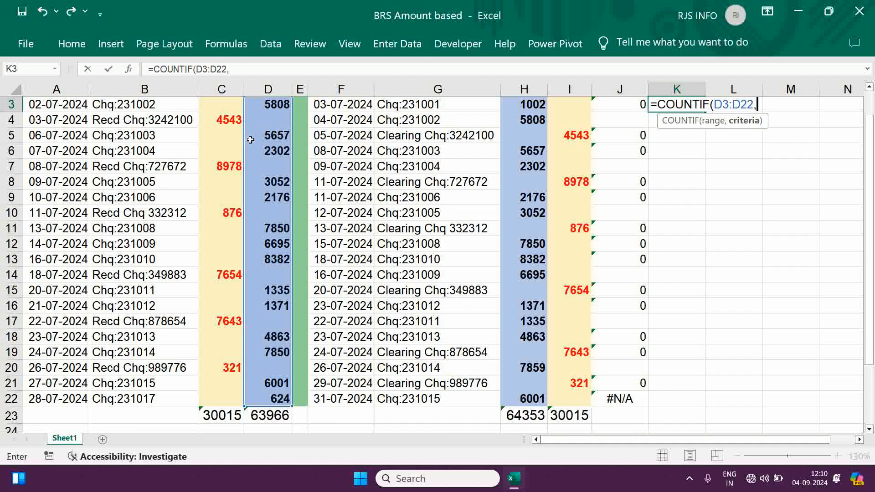
{"action": "left_click", "coordinate": [272, 106]}
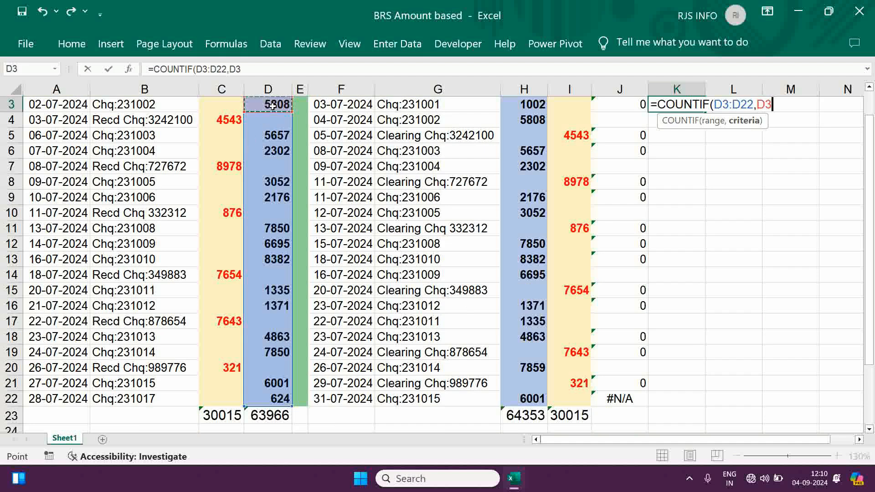
{"action": "type", "text": ")"}
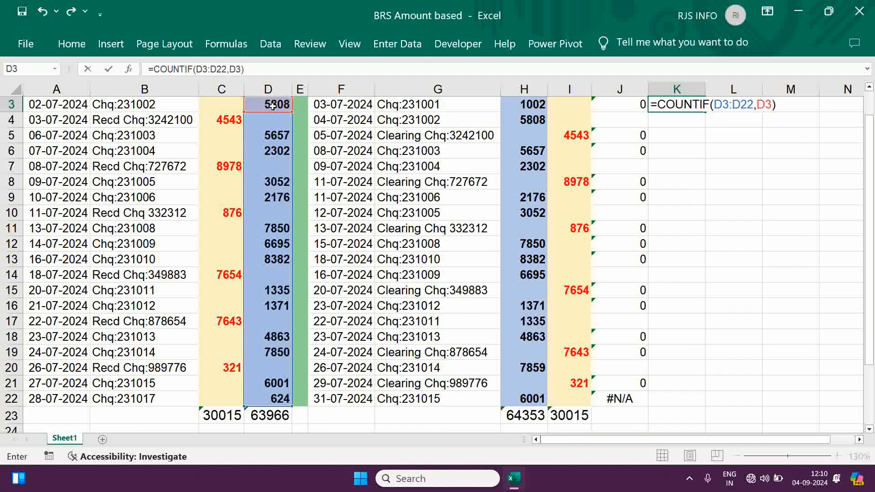
{"action": "key", "text": "Tab"}
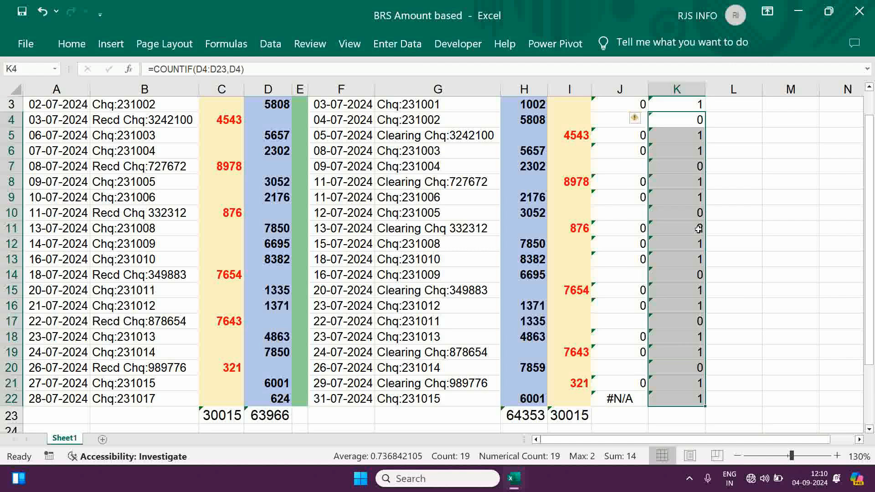
- Trace the duplicate count in K11 to its ledger amounts in D11 and D19 and compare them with bank amounts H12 and H20
{"action": "left_click", "coordinate": [699, 229]}
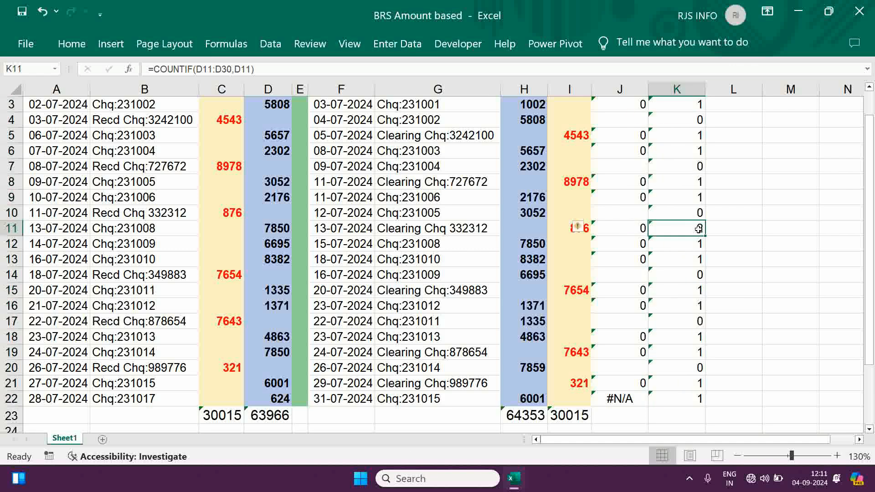
{"action": "key", "text": "Left"}
{"action": "key", "text": "Left"}
{"action": "key", "text": "Left"}
{"action": "key", "text": "Left"}
{"action": "key", "text": "Left"}
{"action": "key", "text": "Left"}
{"action": "key", "text": "Left"}
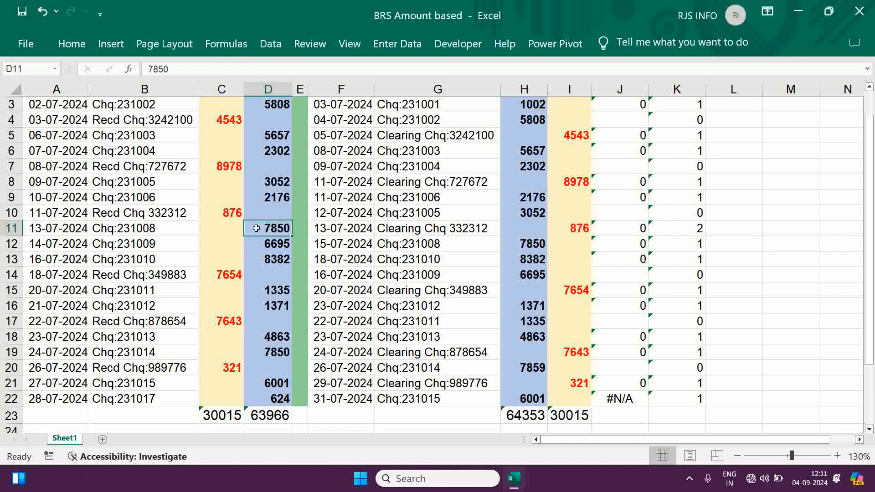
{"action": "left_click", "coordinate": [533, 246]}
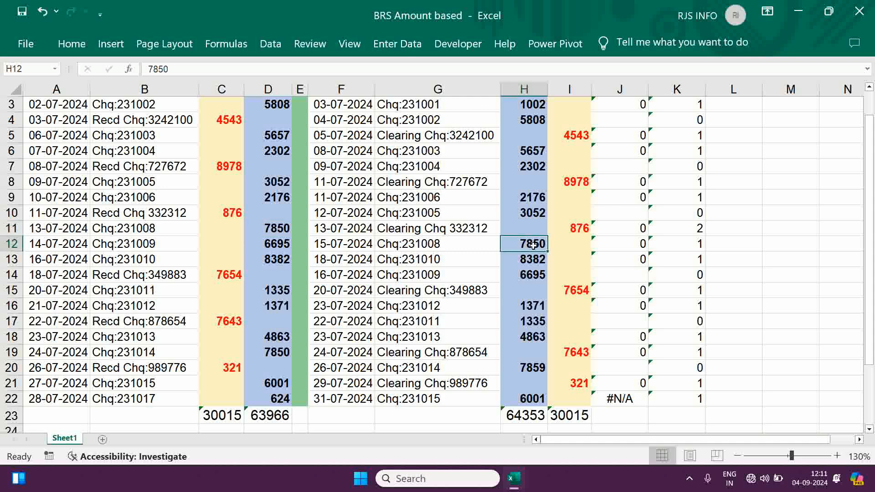
{"action": "left_click", "coordinate": [273, 352]}
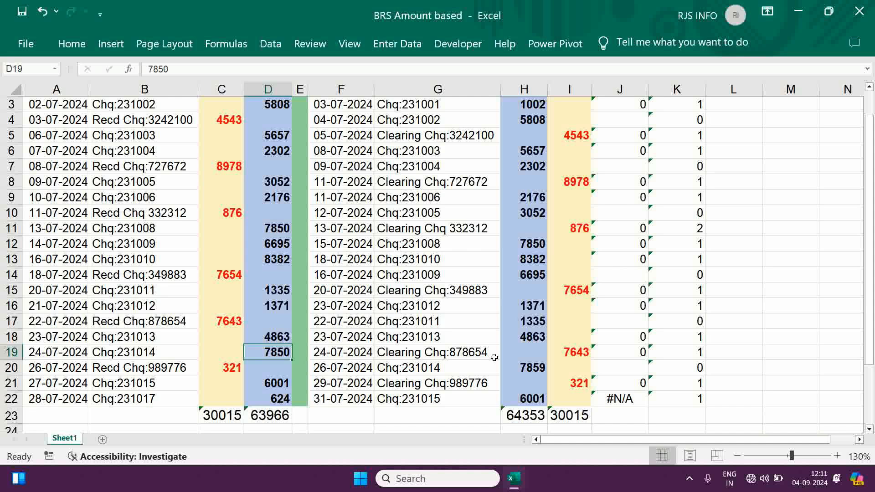
{"action": "left_click", "coordinate": [537, 368]}
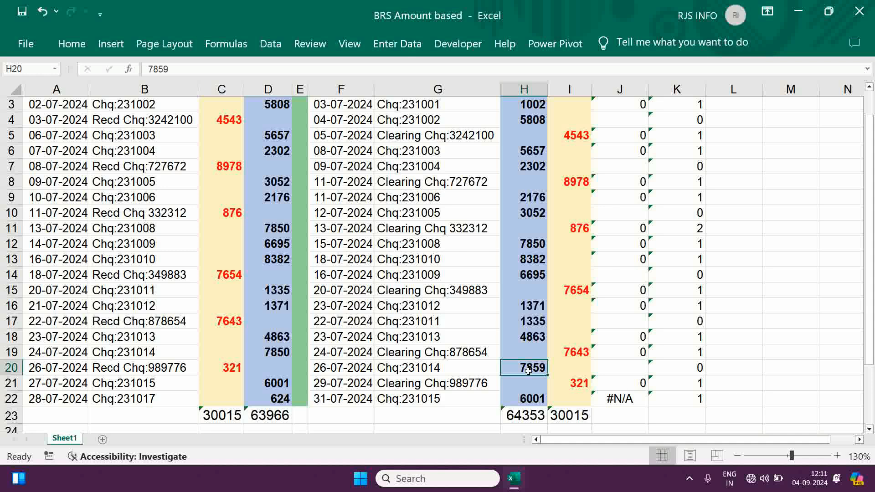
- Enter -9 in G29 for the amount difference on cheque 231014 and total the differing items in G30
{"action": "key", "text": "Down"}
{"action": "key", "text": "Down"}
{"action": "key", "text": "Down"}
{"action": "key", "text": "Down"}
{"action": "key", "text": "Down"}
{"action": "key", "text": "Down"}
{"action": "key", "text": "Down"}
{"action": "key", "text": "Down"}
{"action": "key", "text": "Down"}
{"action": "key", "text": "Left"}
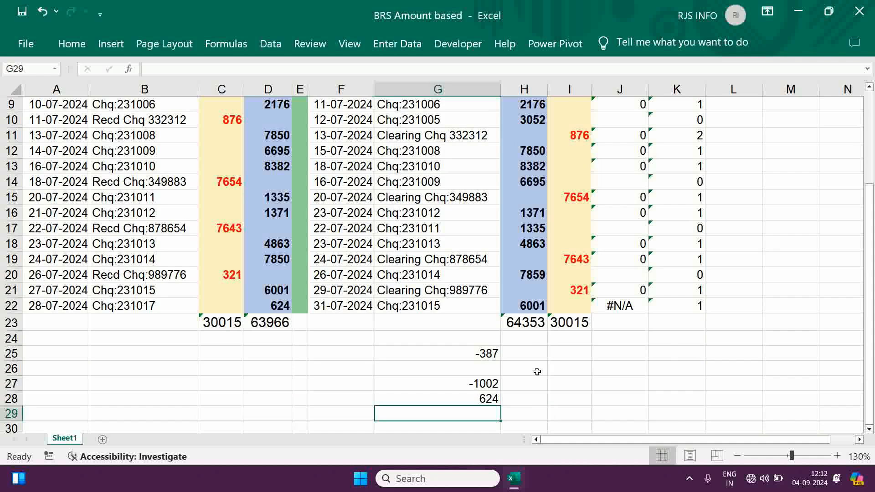
{"action": "type", "text": "-"}
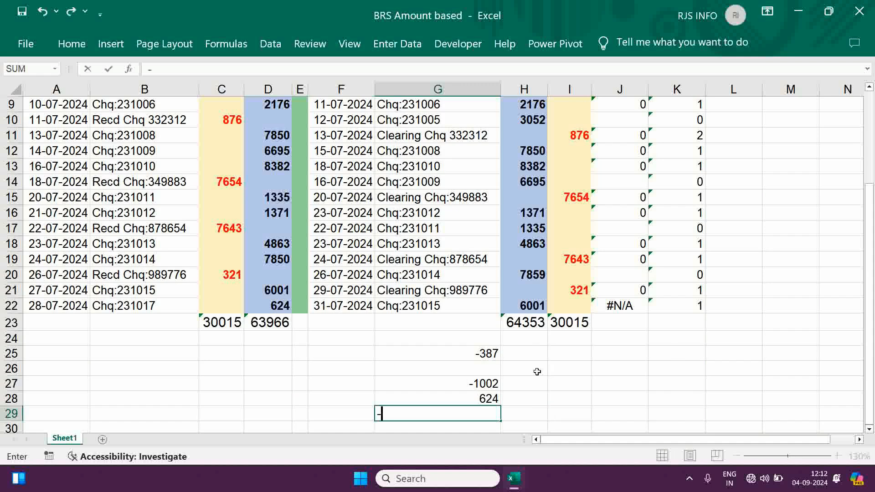
{"action": "type", "text": "9"}
{"action": "key", "text": "Return"}
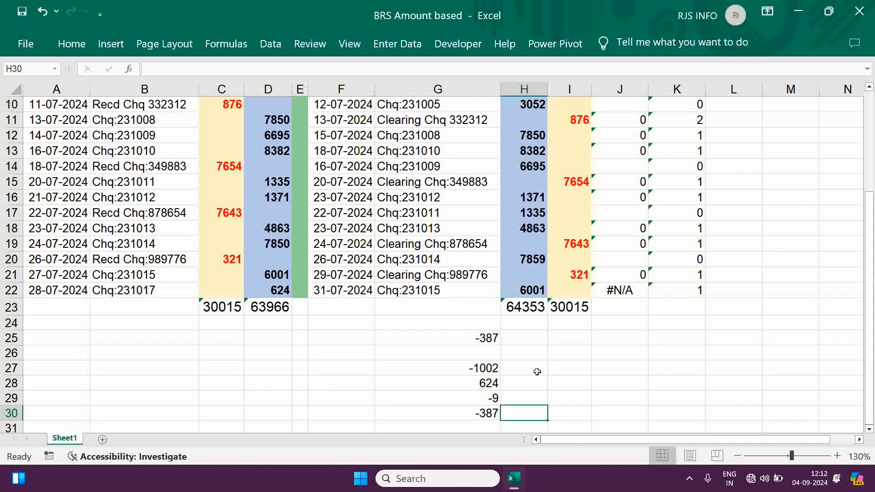
- Review the ledger and bank statement totals in row 23 together with the entries above them
{"action": "left_click", "coordinate": [223, 308]}
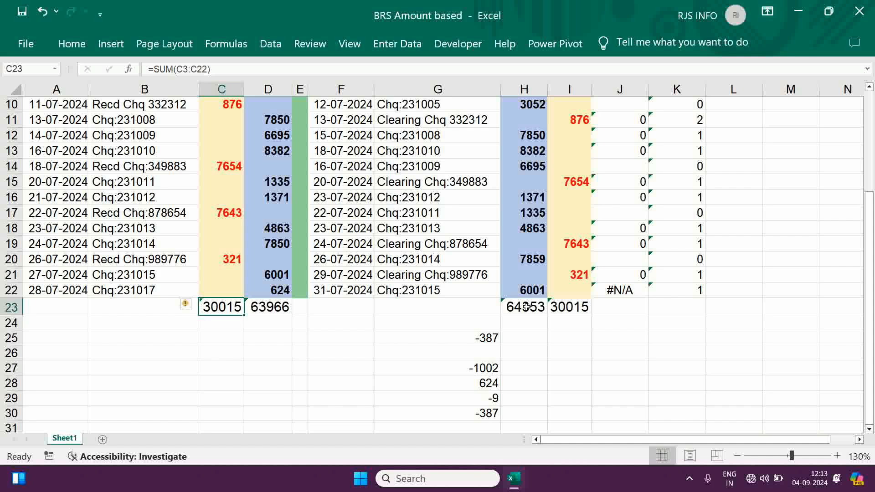
{"action": "left_click_drag", "start_coordinate": [871, 278], "coordinate": [860, 175]}
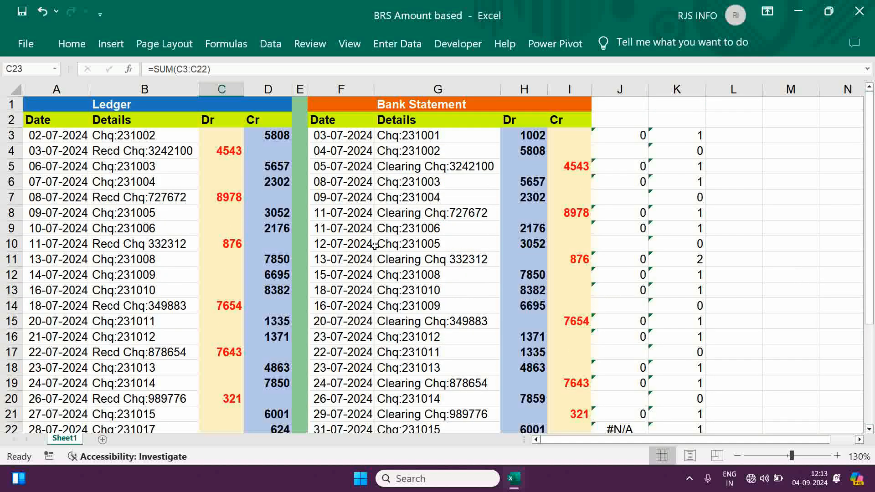
{"action": "left_click_drag", "start_coordinate": [871, 155], "coordinate": [870, 211]}
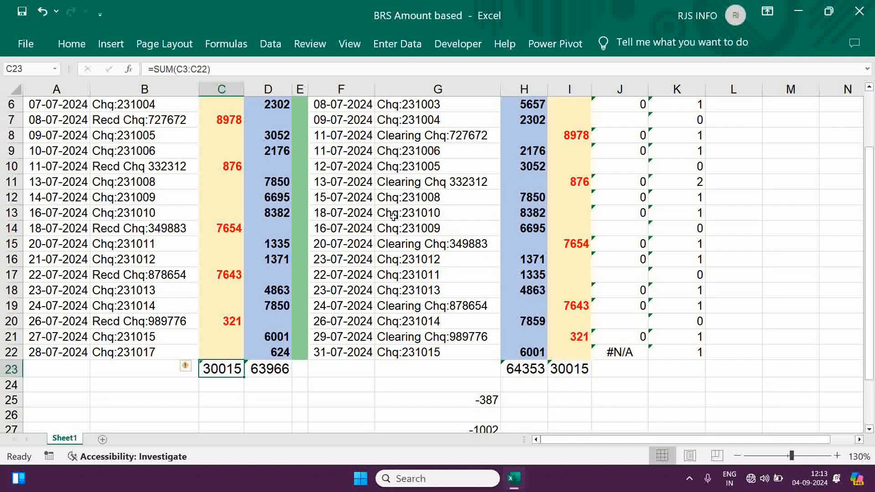